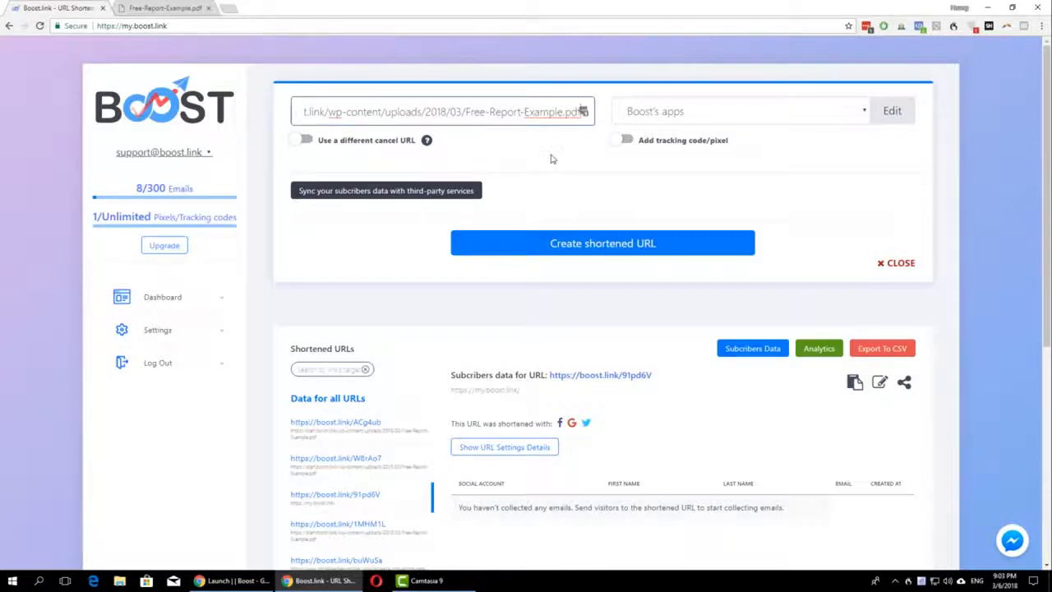
Step: Limit the services used for shortening to Facebook by disabling Twitter, Google and LinkedIn, and save the changes
left_click(647, 155)
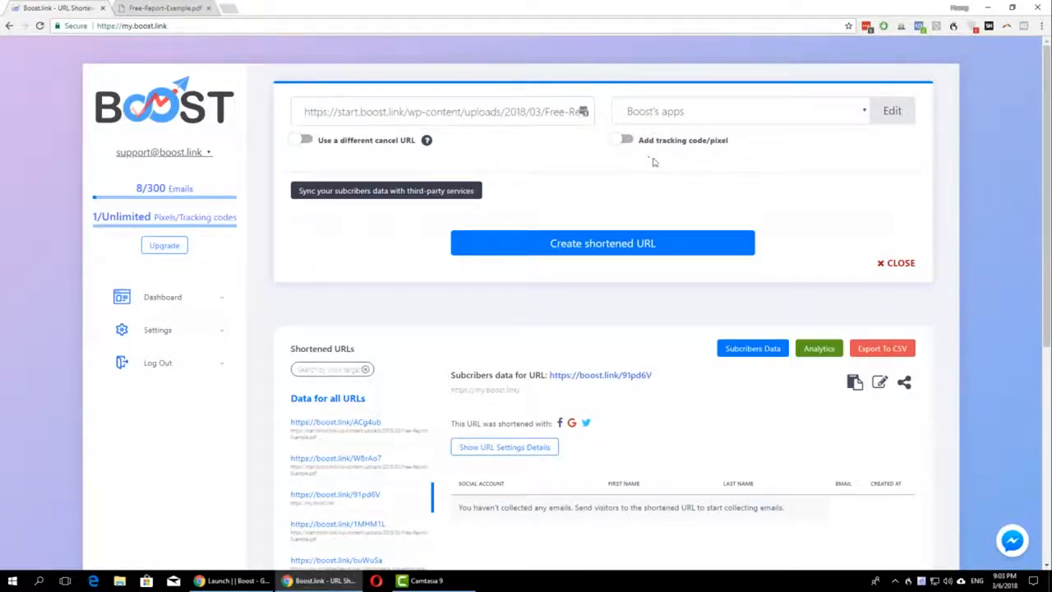
left_click(892, 110)
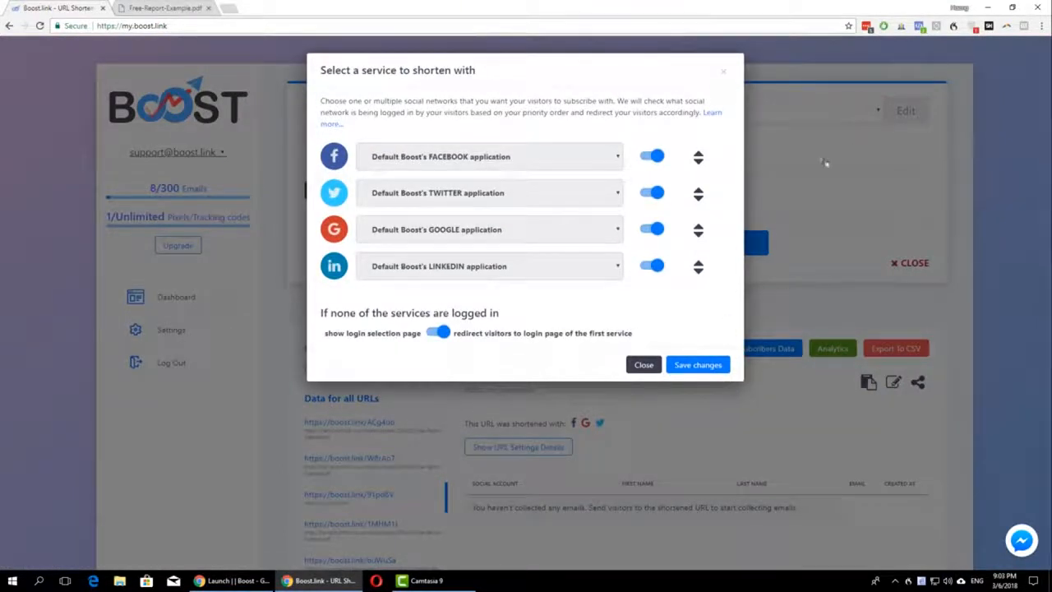
left_click(654, 194)
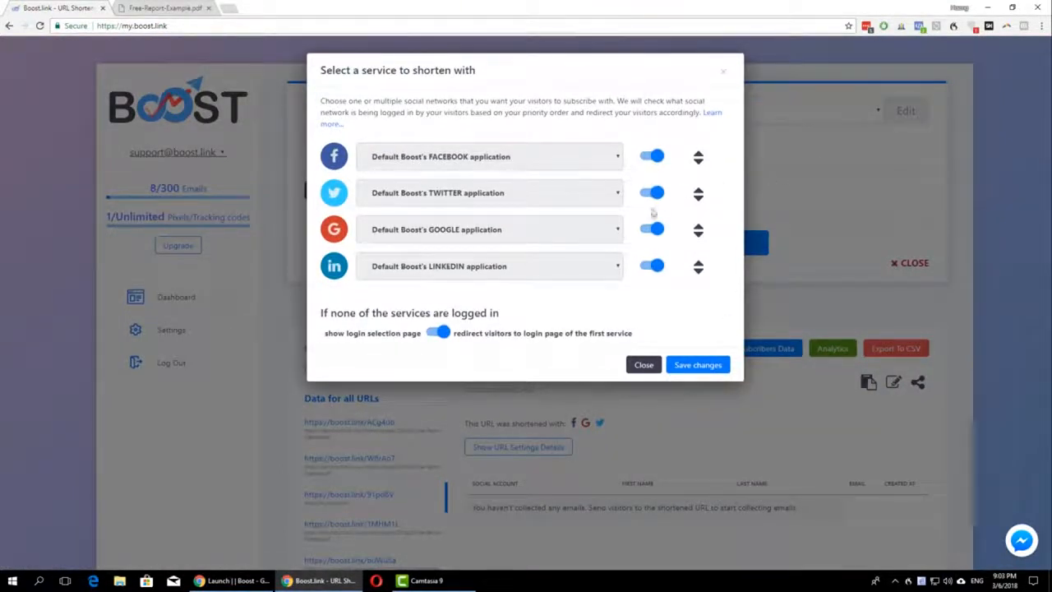
left_click(652, 232)
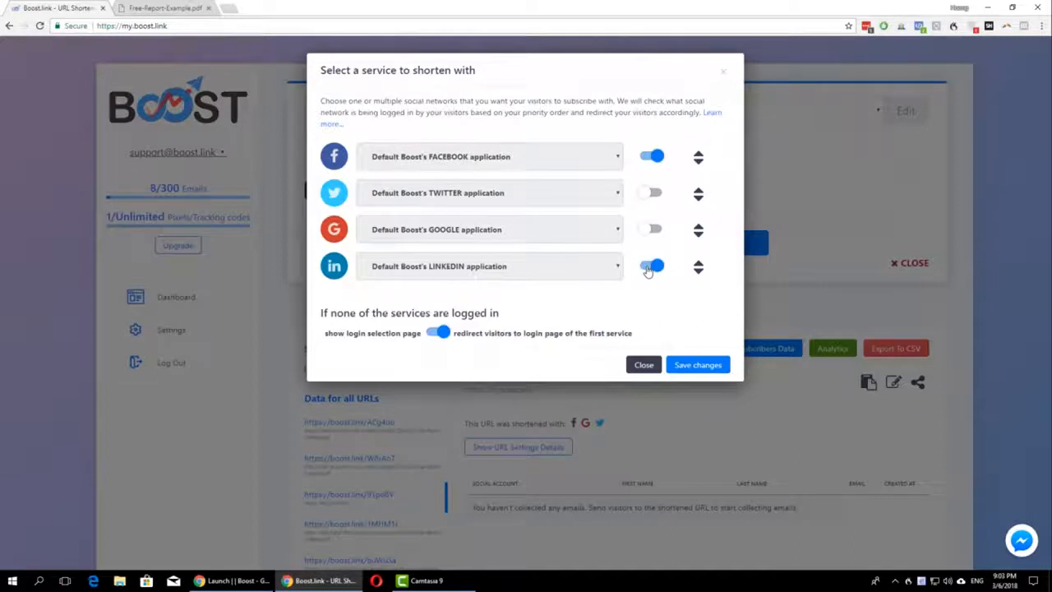
left_click(650, 268)
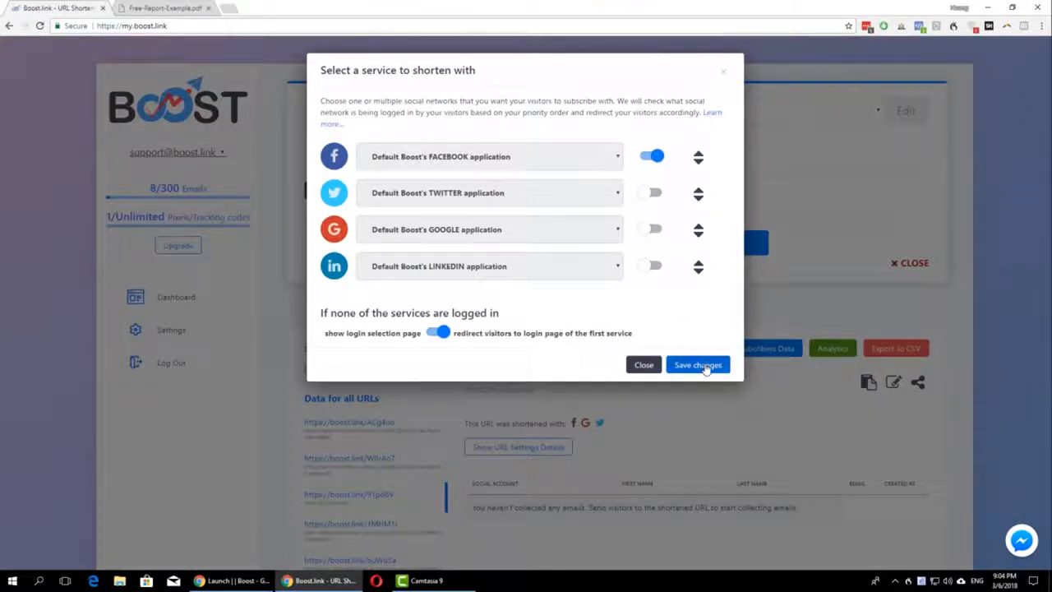
left_click(701, 365)
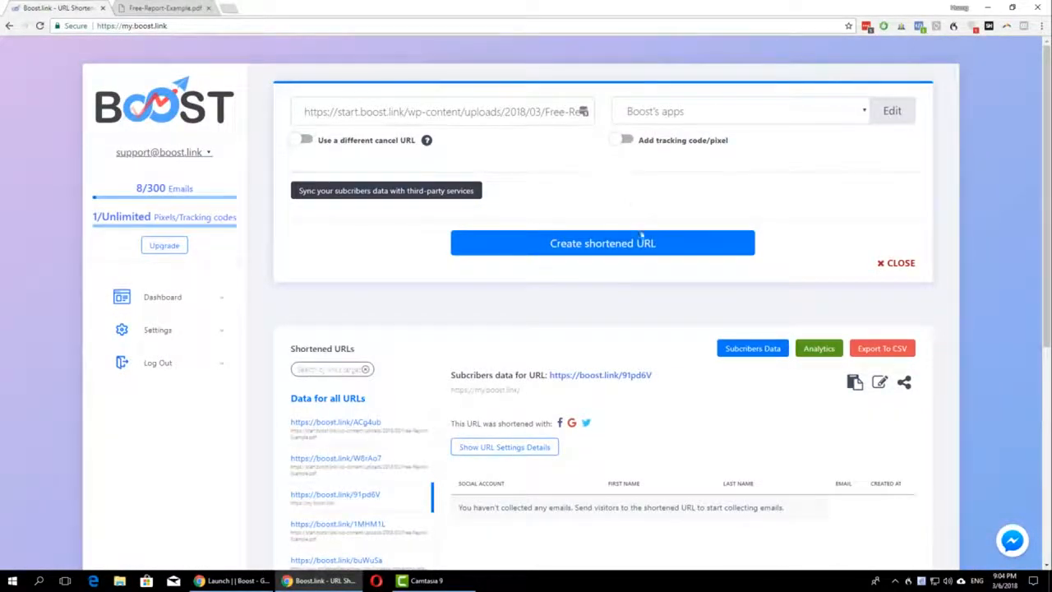
Step: Create the shortened URL for the Free-Report-Example.pdf link, view its entry in the URL list, and copy the short link
left_click(644, 244)
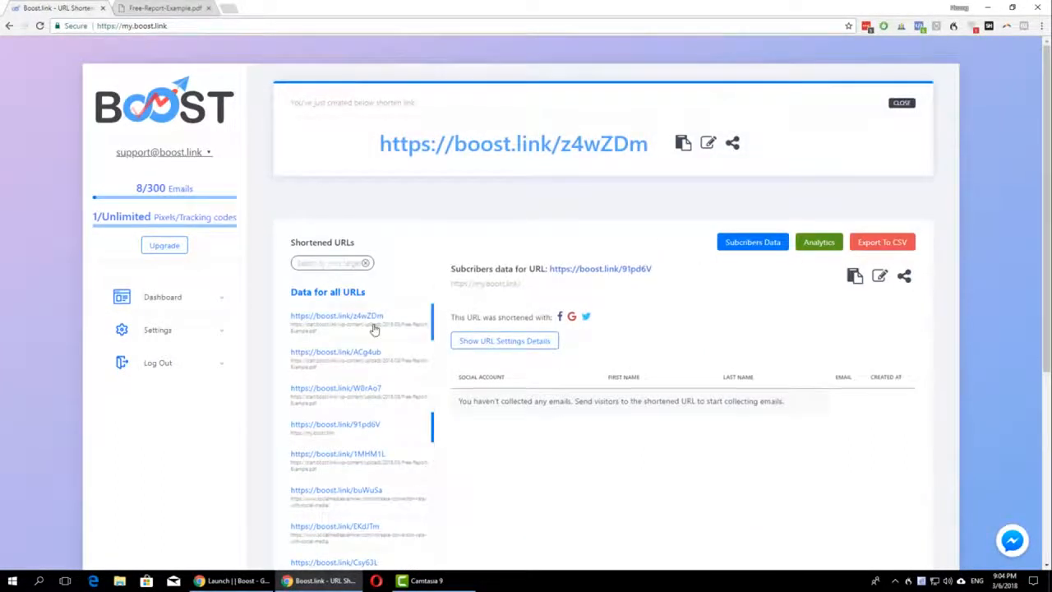
left_click(374, 329)
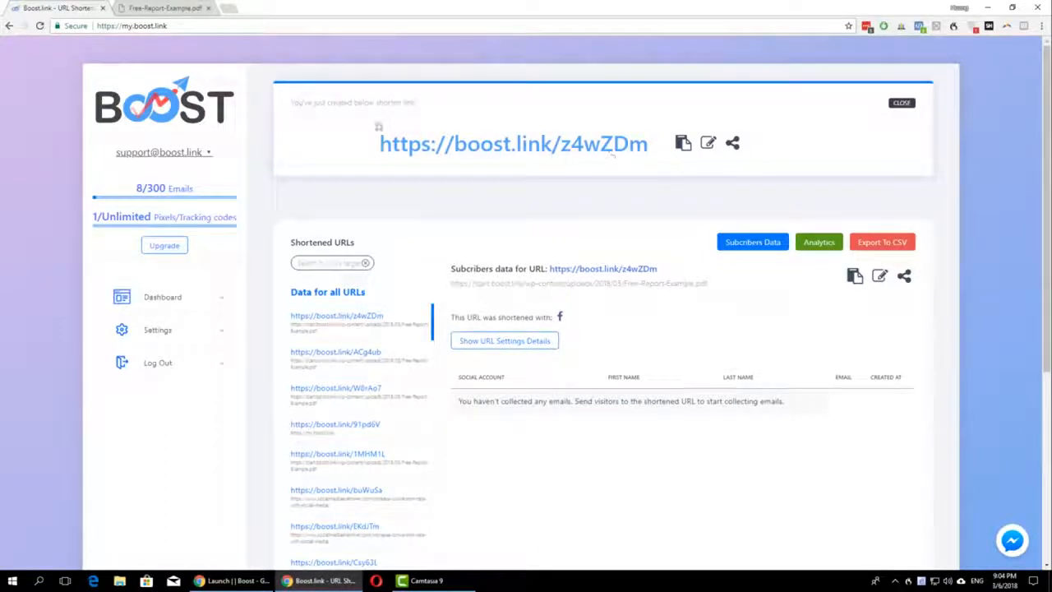
left_click(682, 142)
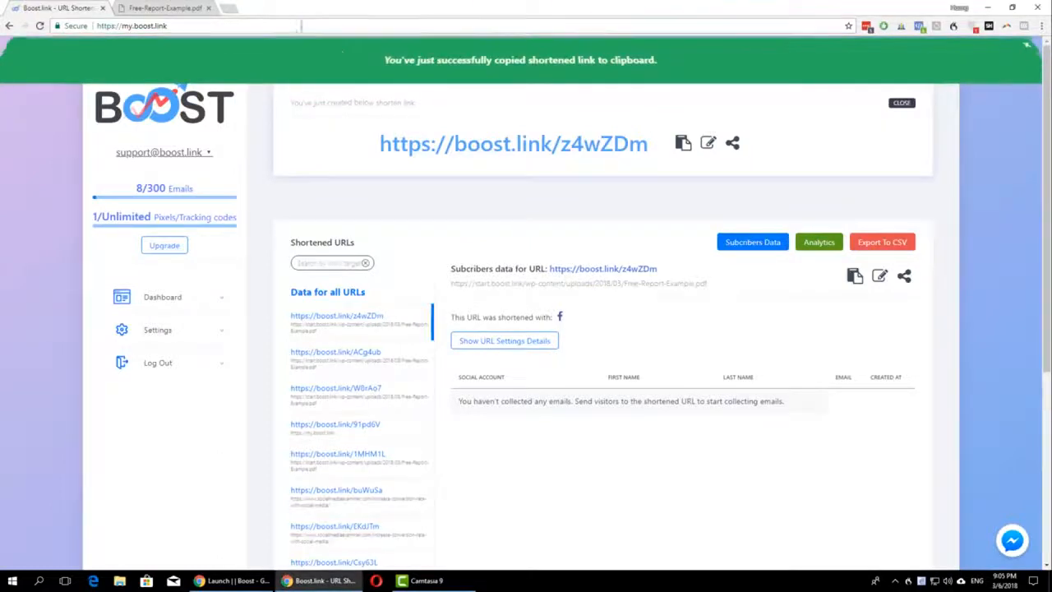
Step: Visit the copied short link in a new browser tab and authorize Boost.link with the logged-in Facebook account
left_click(229, 7)
key("ctrl+v")
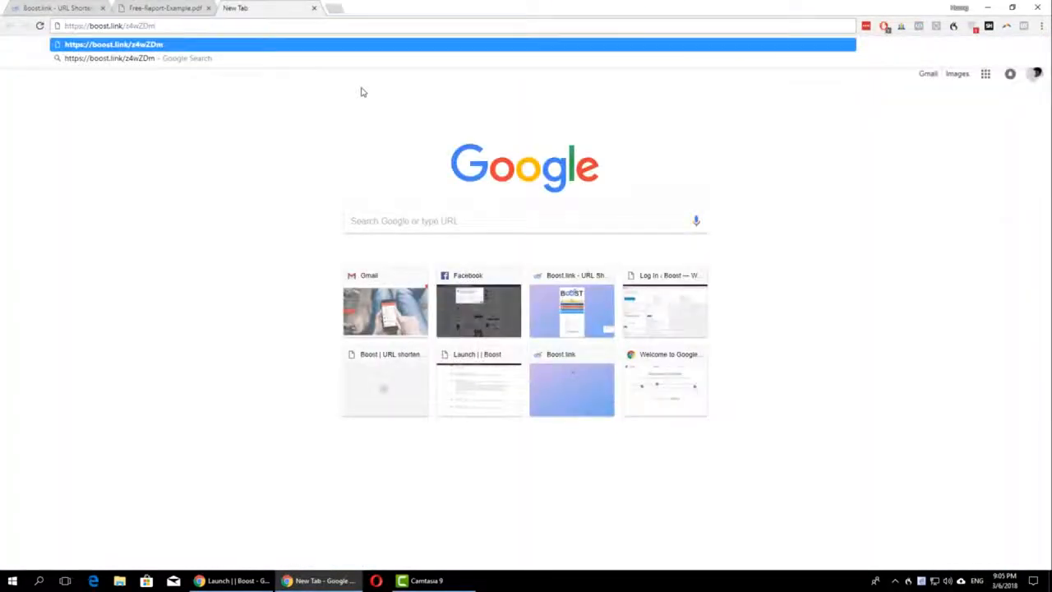
key("Return")
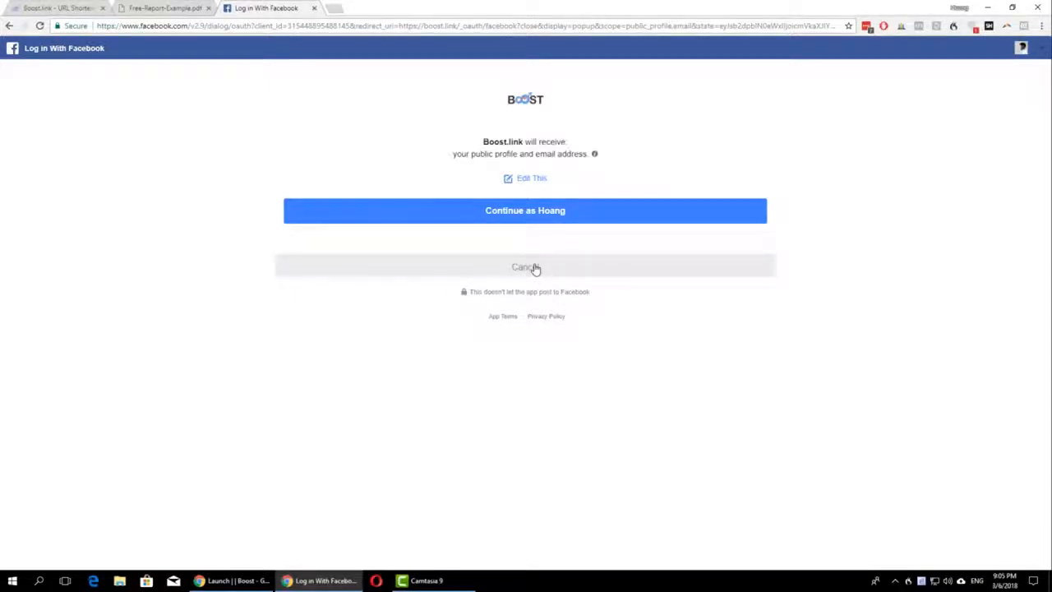
left_click(512, 222)
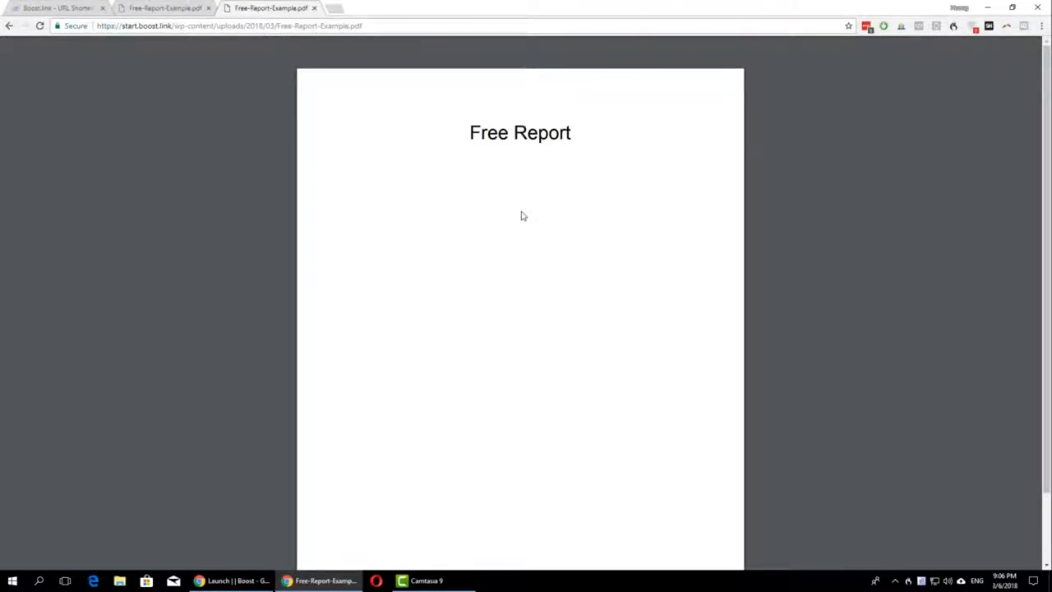
Step: Return to the Boost dashboard, reload it, and examine the subscriber data collected for the new z4wZDm short link
left_click(73, 12)
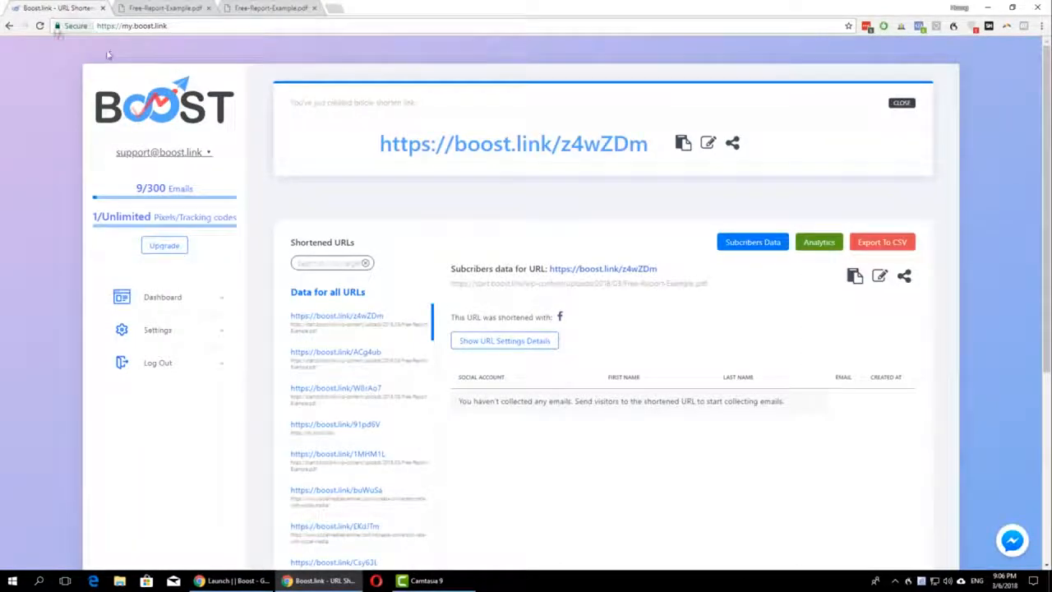
left_click(41, 25)
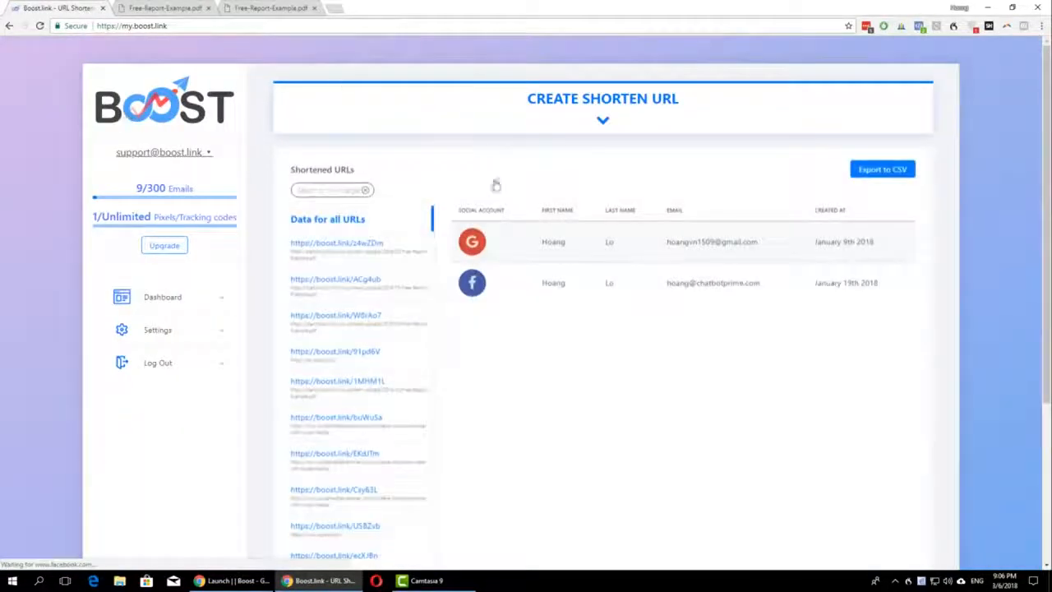
left_click(336, 242)
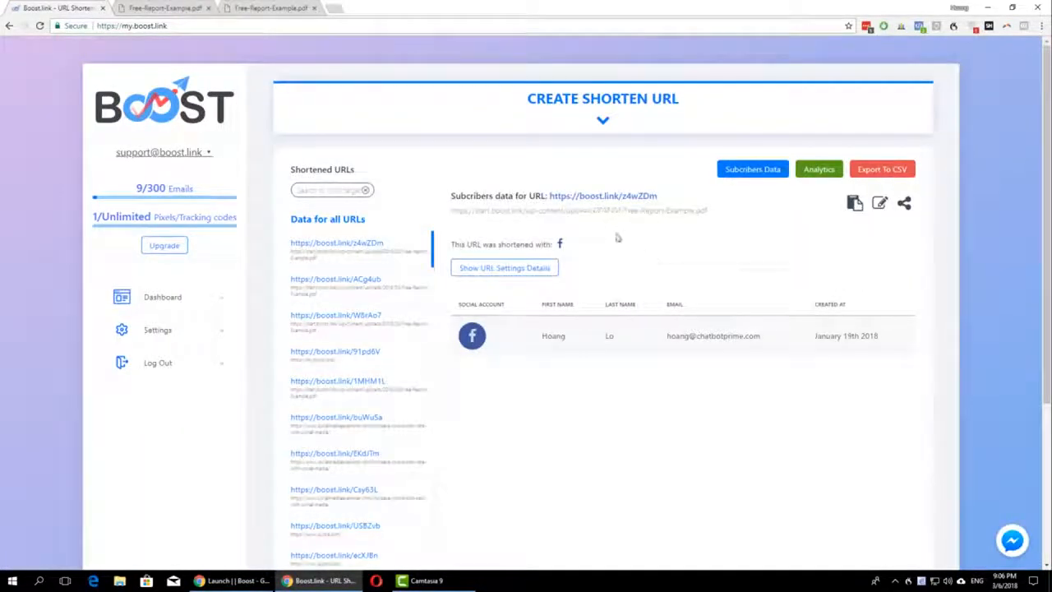
left_click_drag(660, 197, 549, 195)
left_click_drag(761, 336, 658, 338)
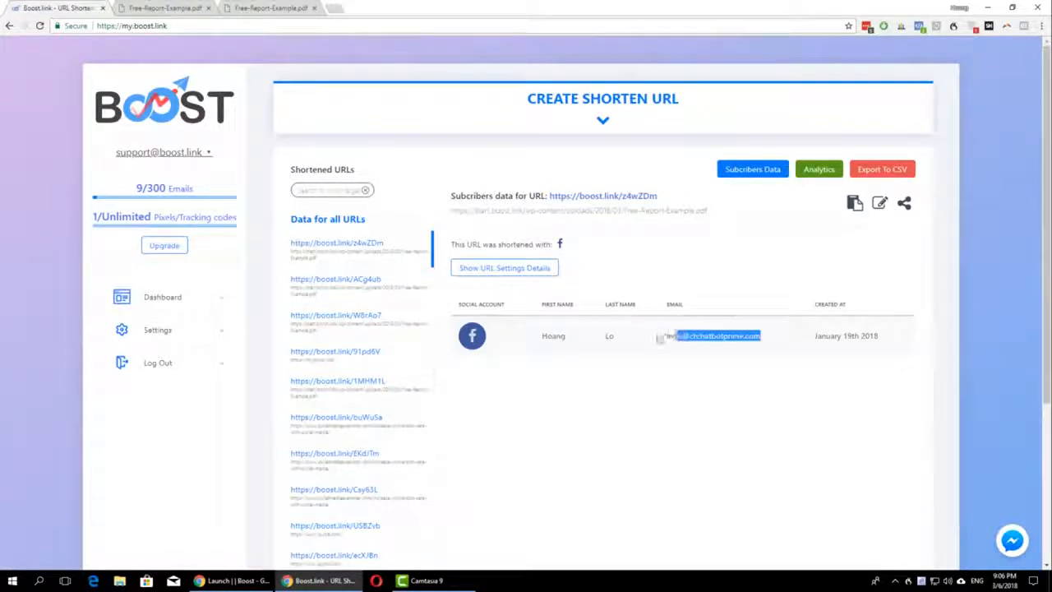
left_click(655, 338)
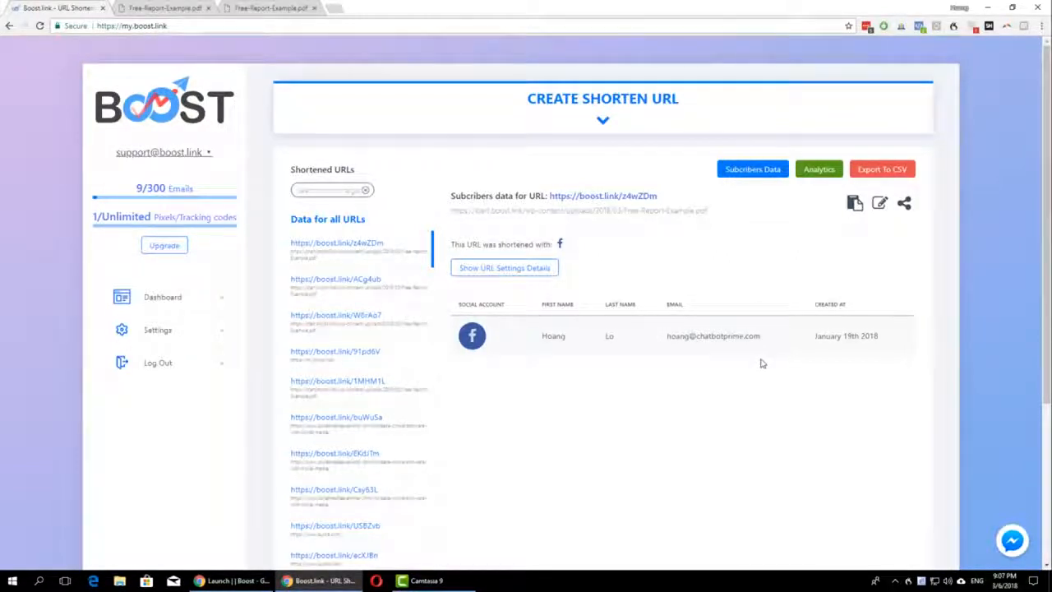
Step: In the form for a new short URL, toggle the different cancel URL option on and off, and enable the tracking code/pixel option
left_click(635, 134)
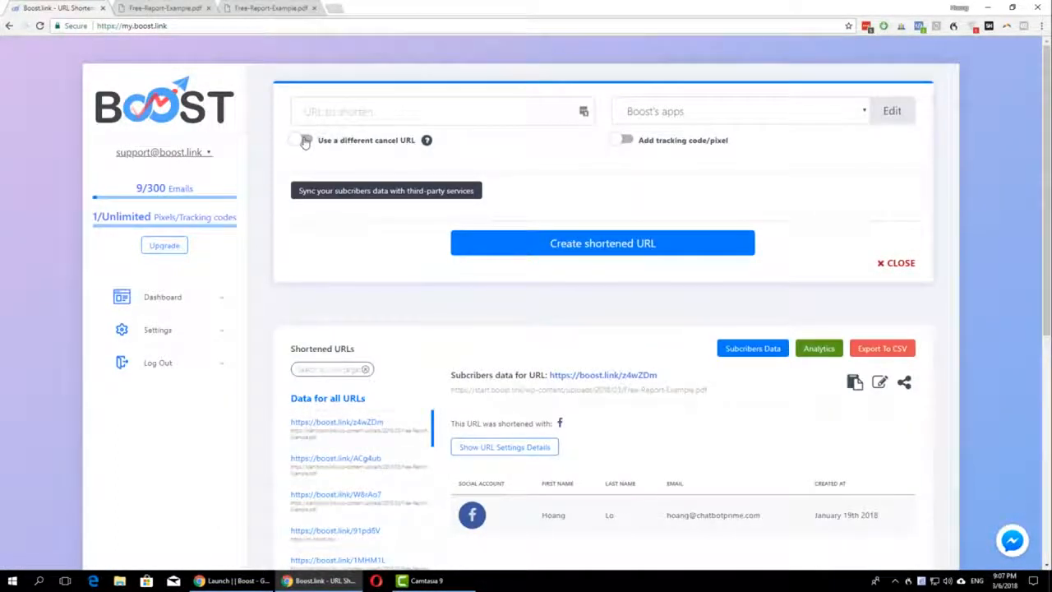
left_click(306, 142)
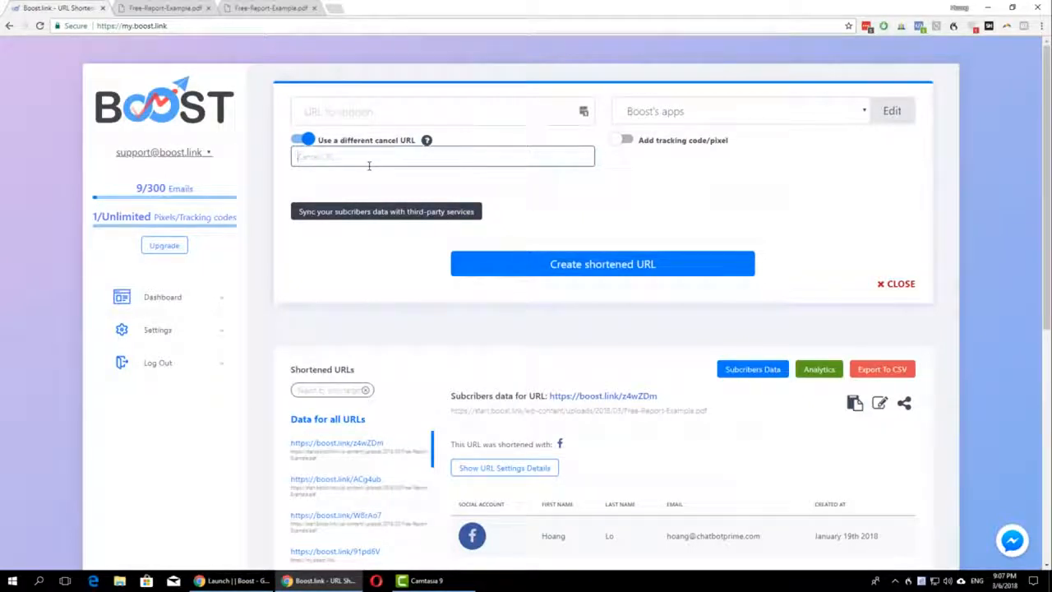
left_click(306, 139)
left_click(627, 140)
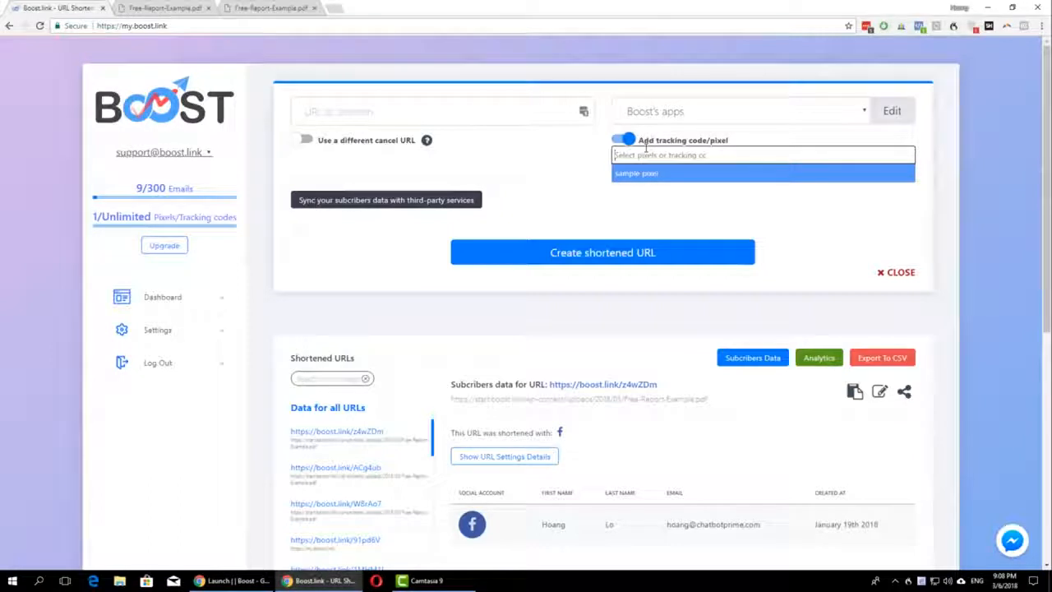
Step: Begin a new entry in the account's pixels/tracking codes settings and set its platform to Facebook Pixel
right_click(166, 331)
left_click(155, 331)
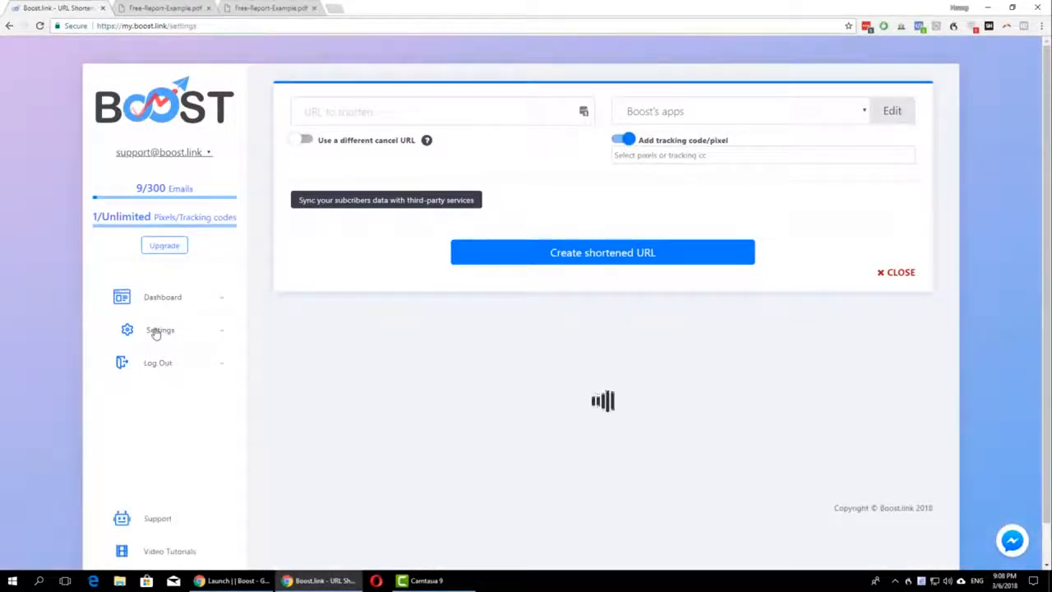
scroll(499, 419, "down", 1)
scroll(499, 419, "down", 1)
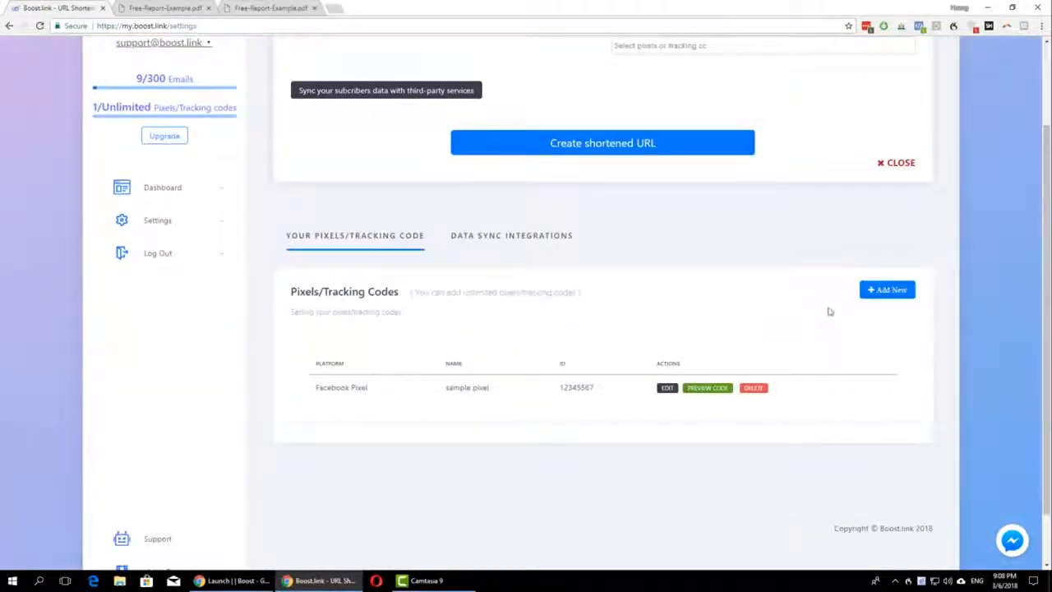
left_click(886, 289)
left_click(349, 356)
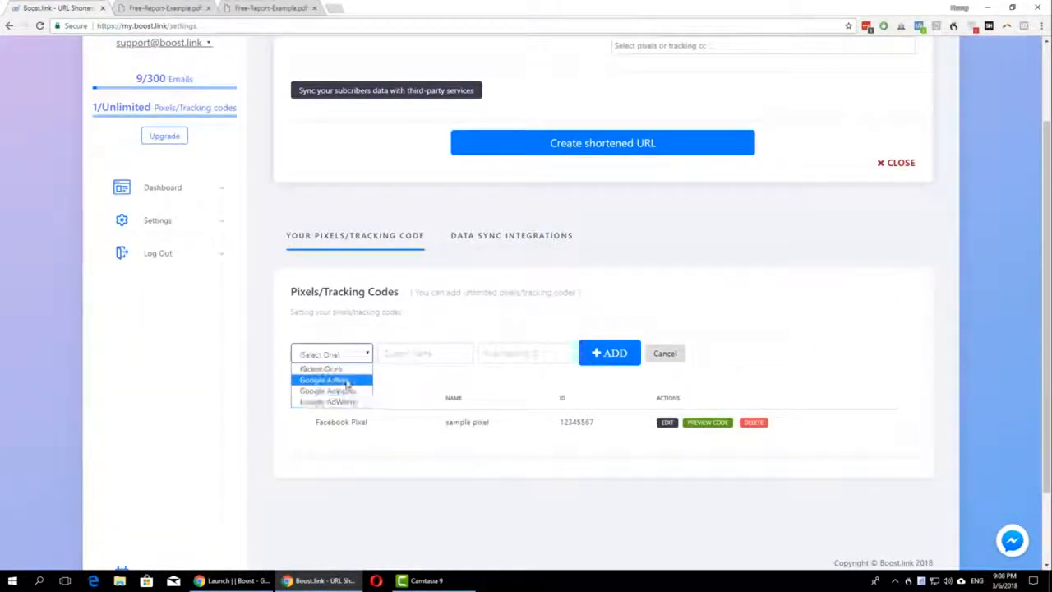
left_click(341, 391)
left_click(424, 353)
left_click(484, 353)
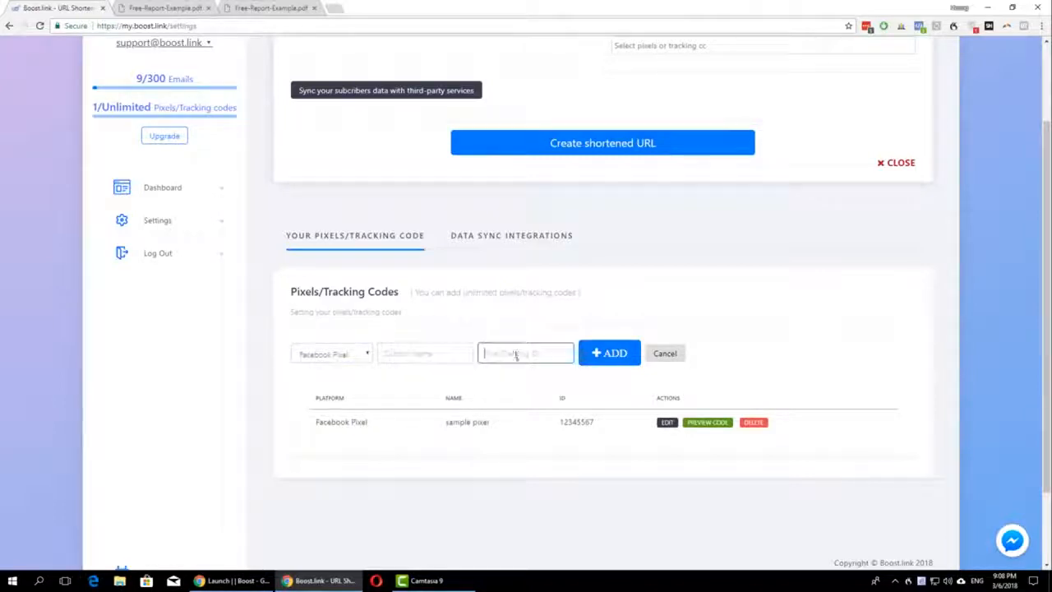
Step: Assign the existing "sample pixel" tracking code to the new short URL
scroll(520, 355, "up", 2)
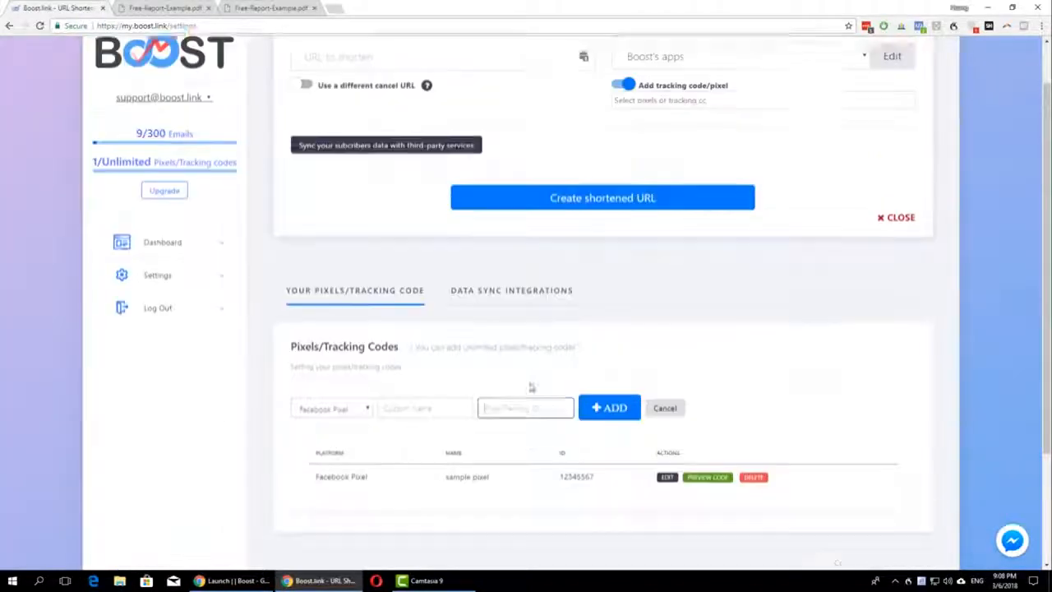
left_click(684, 155)
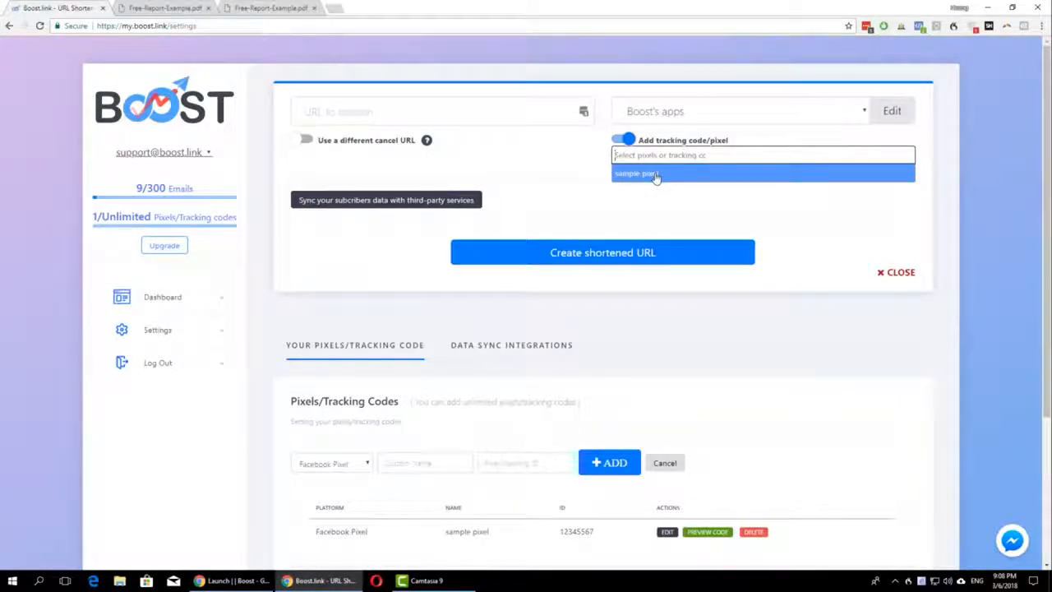
left_click(656, 176)
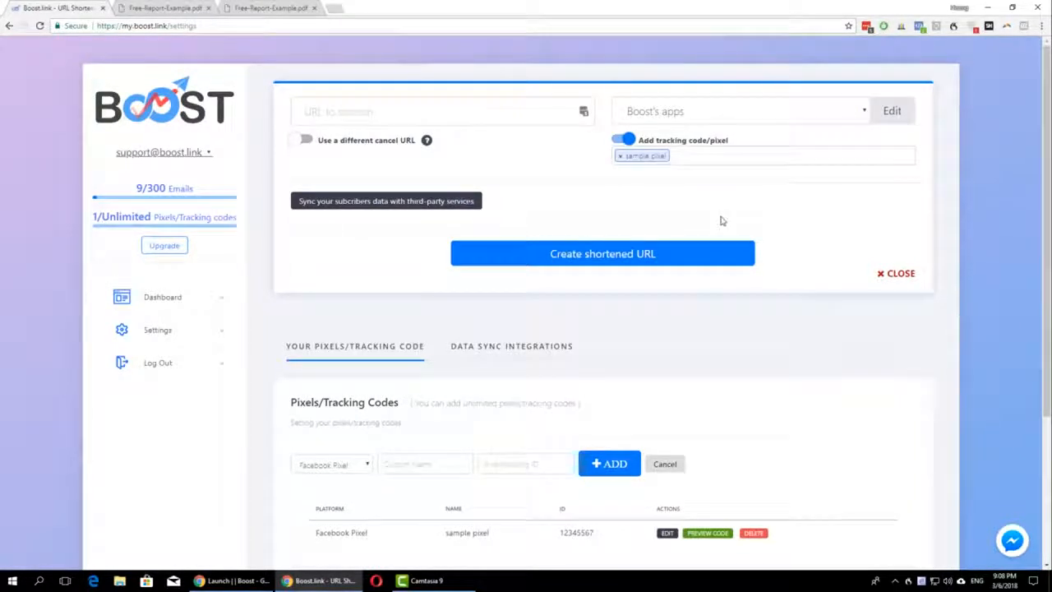
Step: Show the short URL's third-party subscriber sync settings and review the services available for selection
left_click(444, 207)
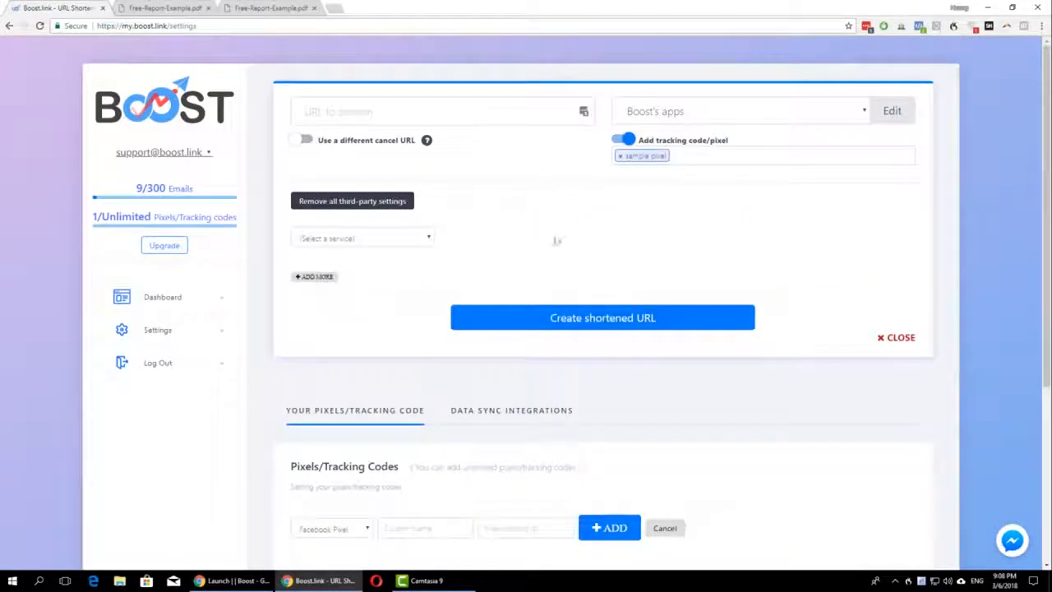
left_click(408, 243)
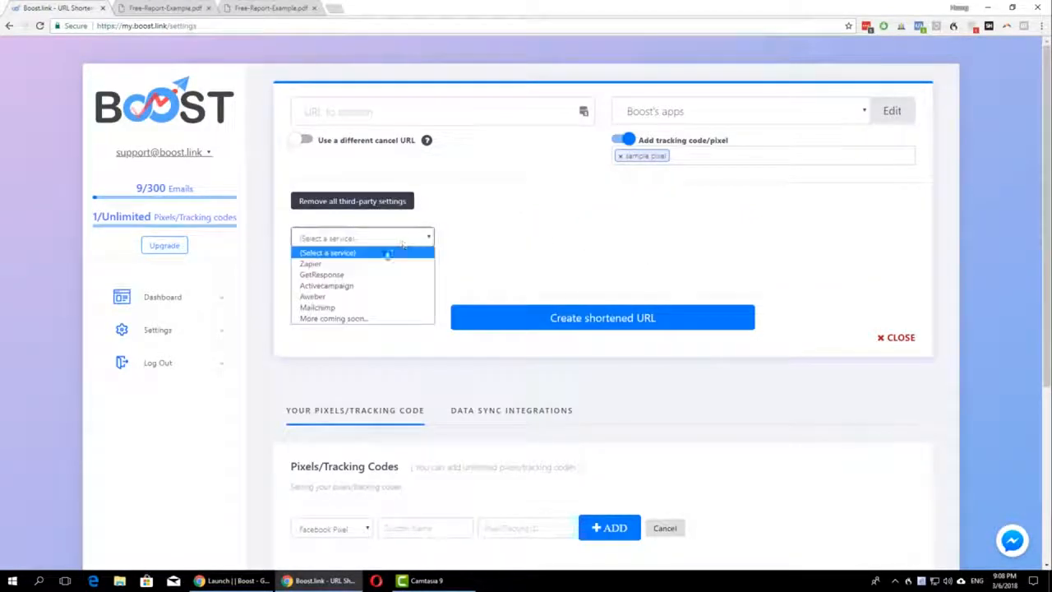
left_click(362, 307)
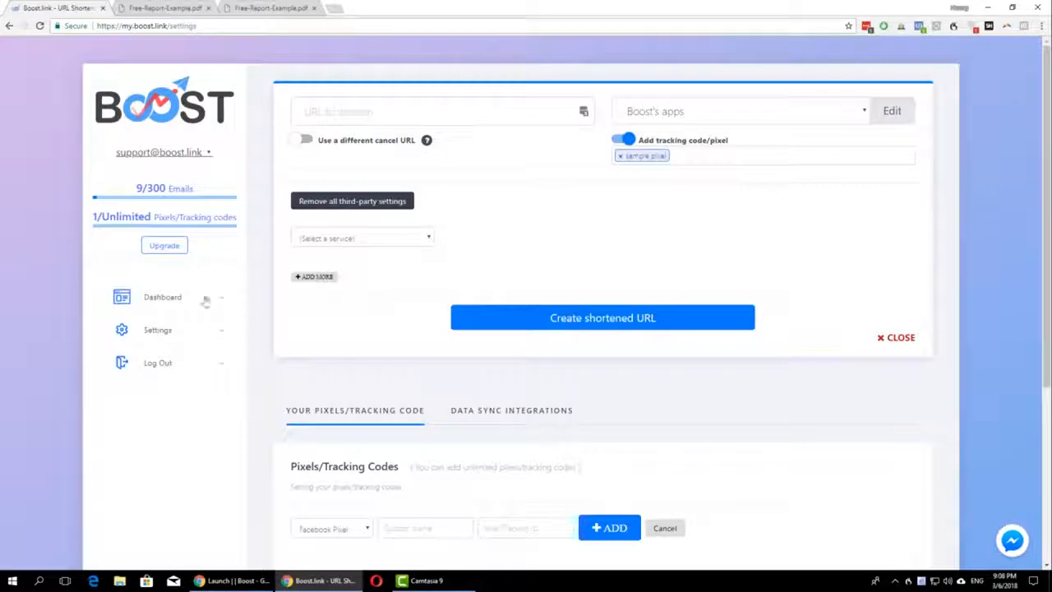
left_click(384, 240)
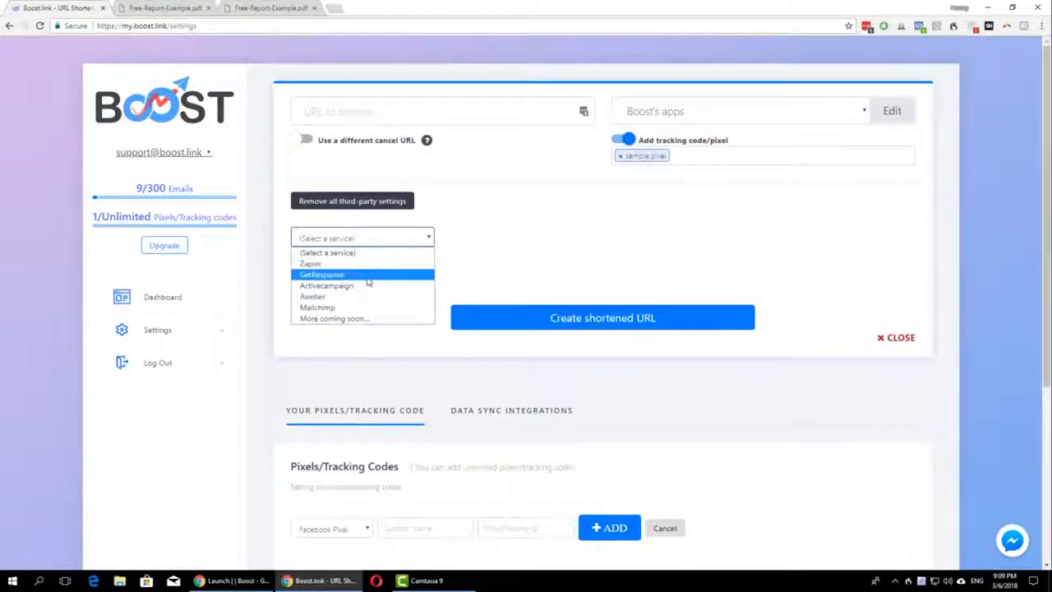
left_click(570, 257)
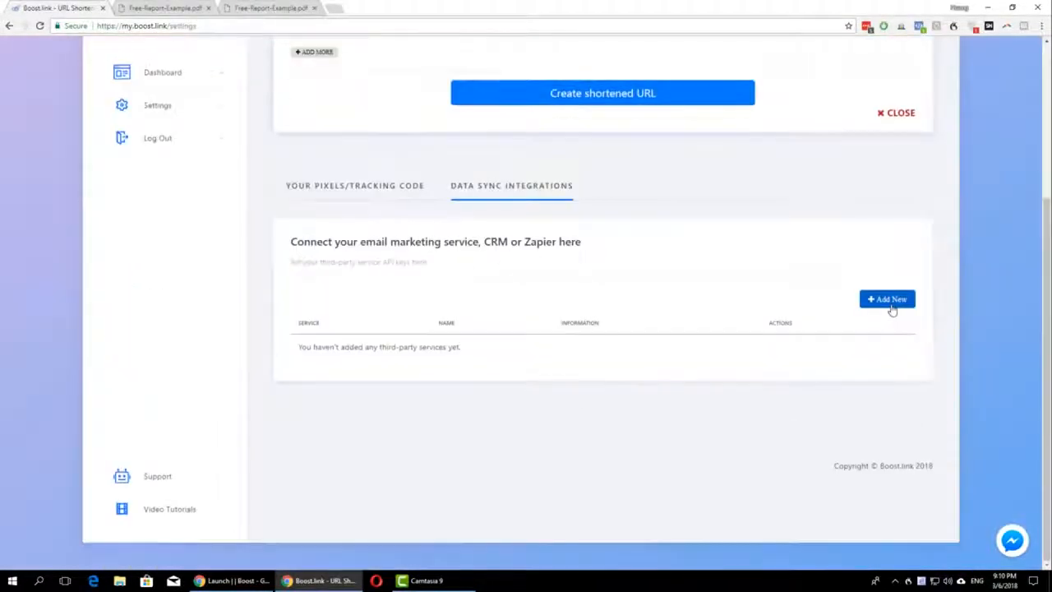
Step: Begin a new data sync integration and choose Activecampaign as its service
left_click(890, 301)
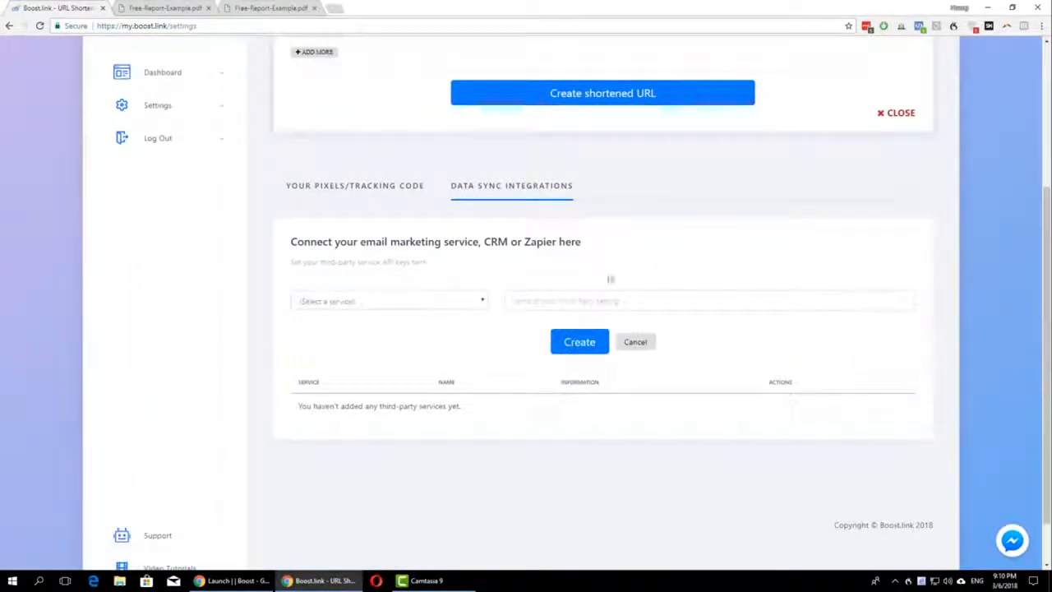
left_click(439, 303)
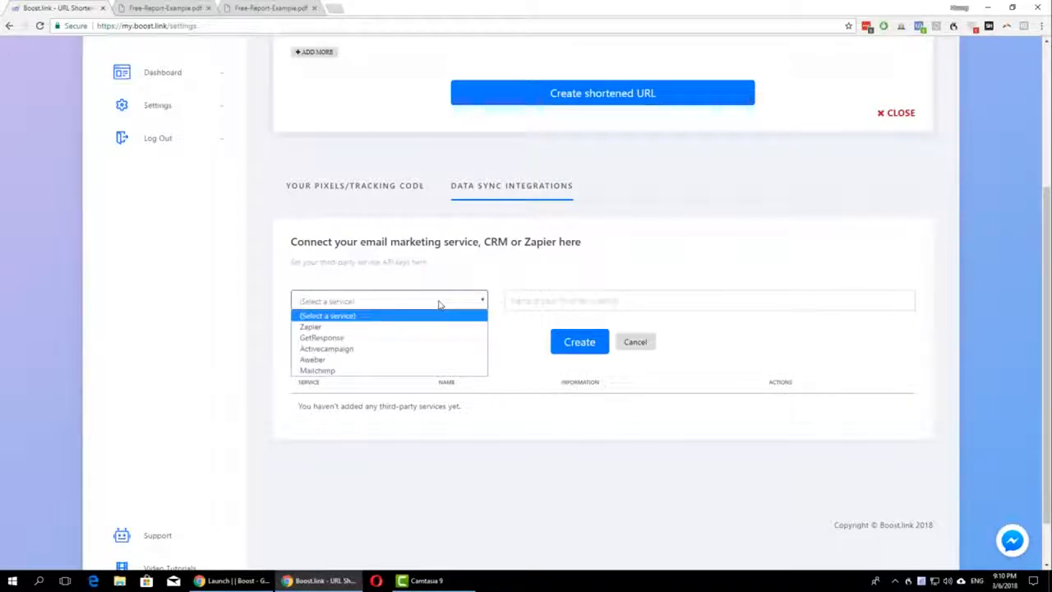
left_click(376, 349)
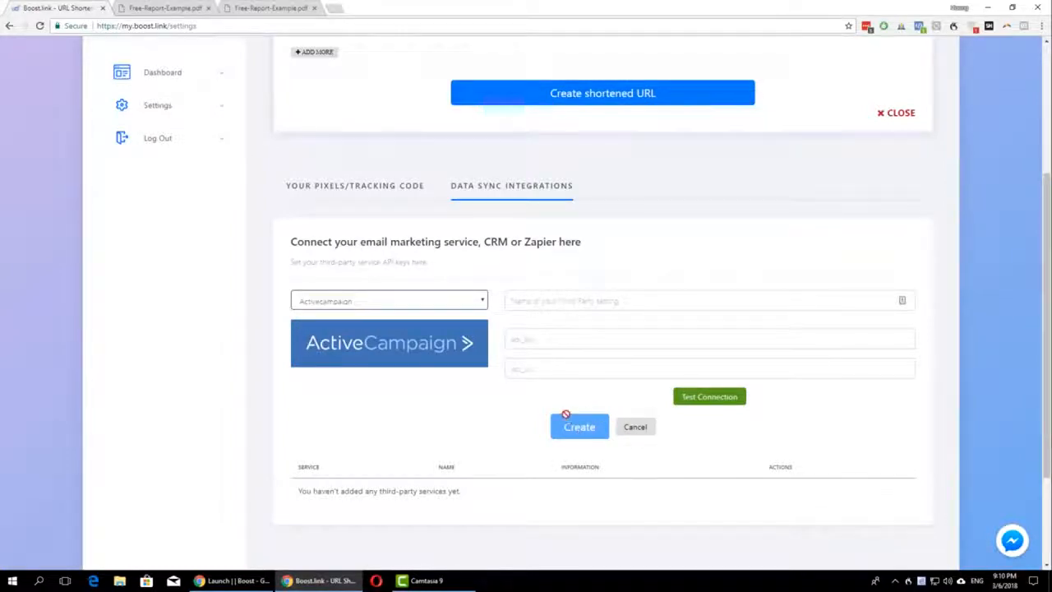
Step: Choose Activecampaign as the third-party service for syncing the new short URL's subscribers
scroll(564, 419, "up", 3)
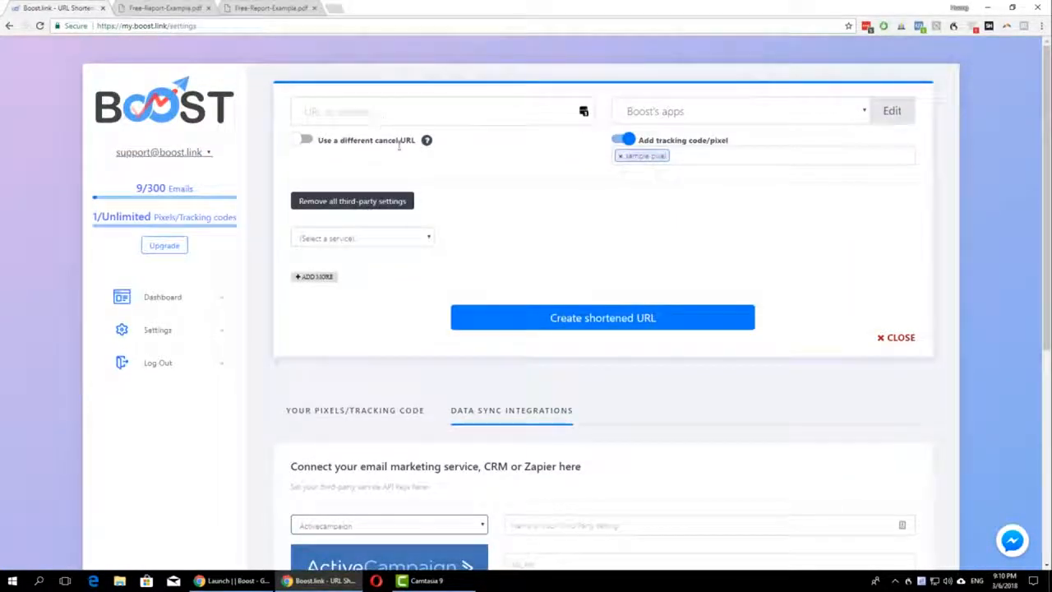
left_click(369, 238)
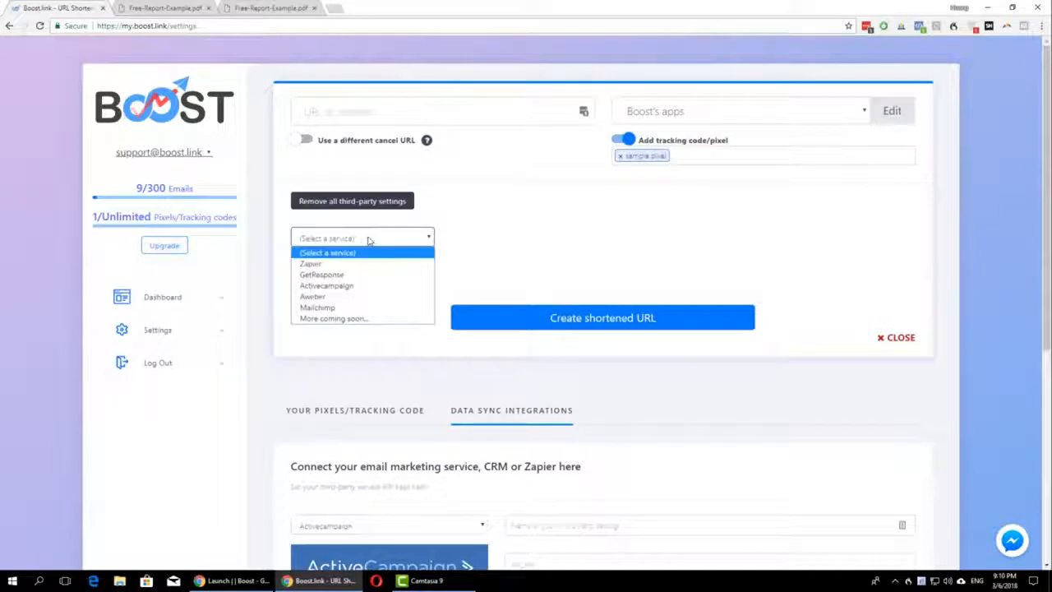
left_click(343, 285)
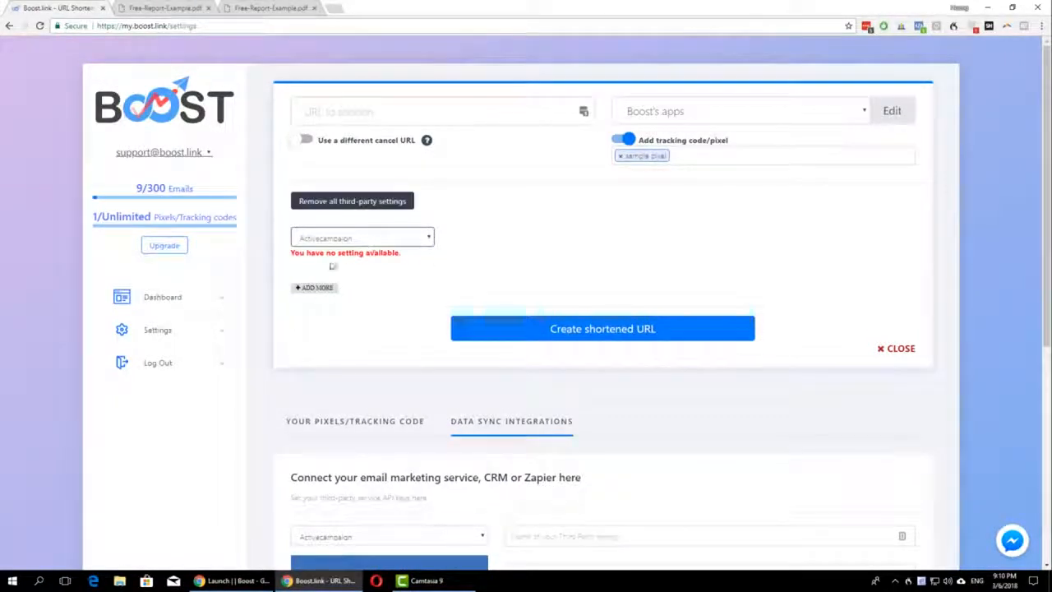
left_click_drag(380, 260, 430, 230)
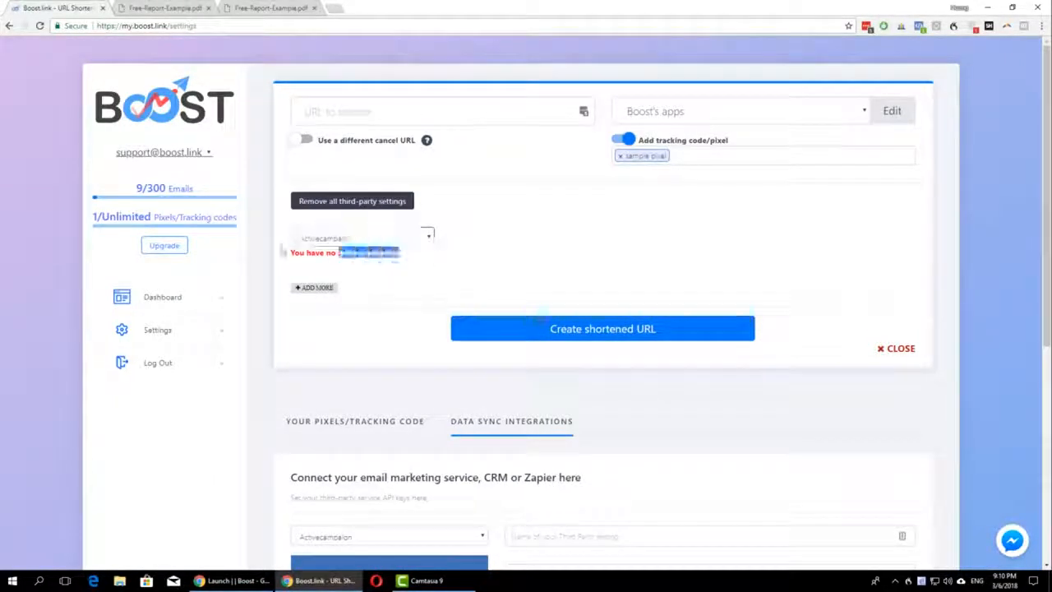
scroll(458, 296, "down", 2)
left_click(382, 372)
left_click(381, 419)
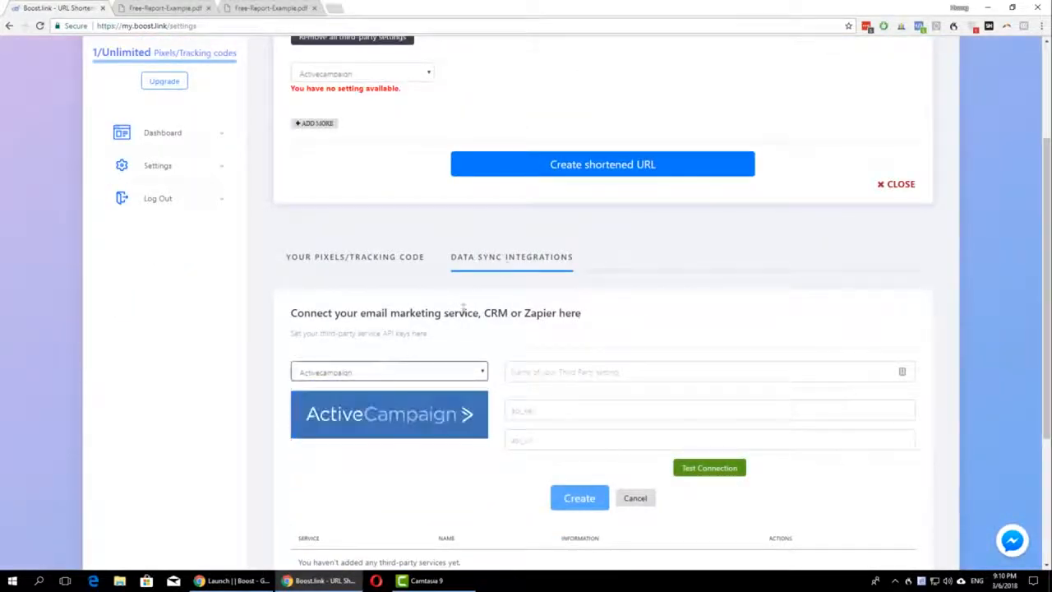
scroll(554, 407, "up", 2)
left_click(359, 240)
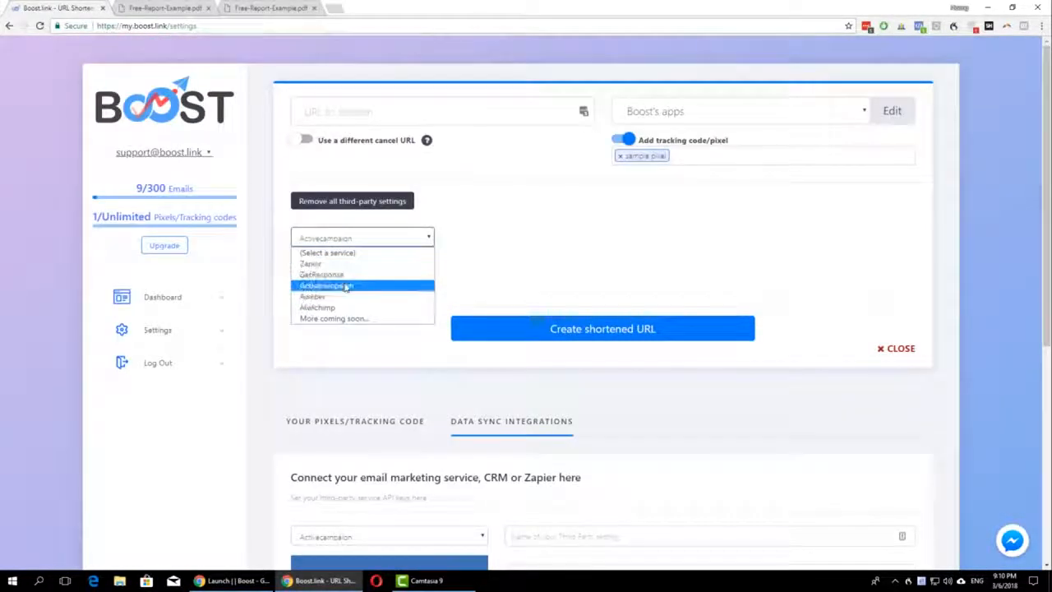
left_click(415, 285)
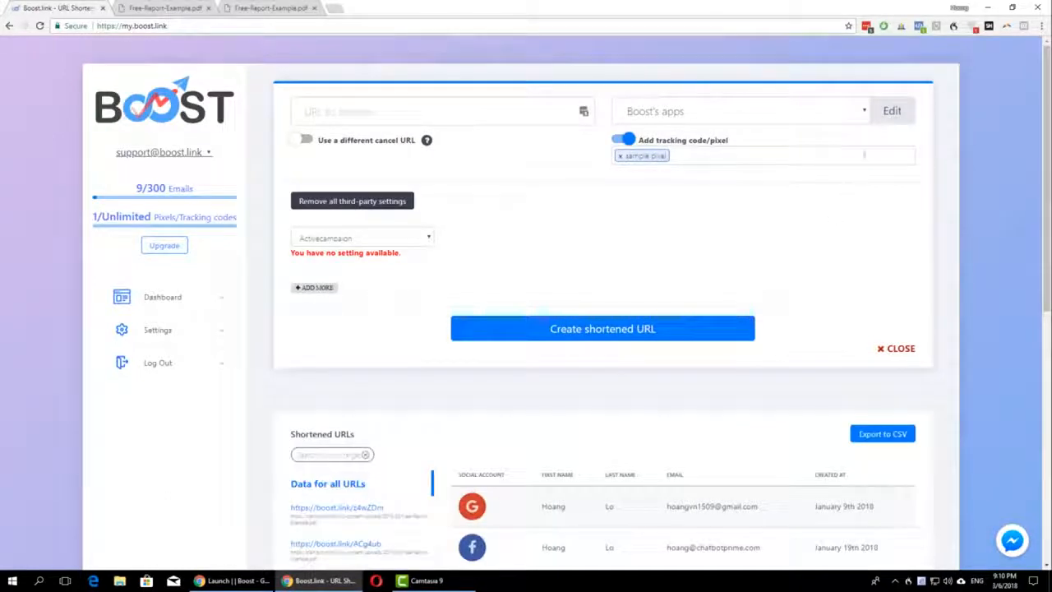
Step: Move Google above Twitter in the priority order of login services for new short URLs, and close the dialog
left_click(888, 110)
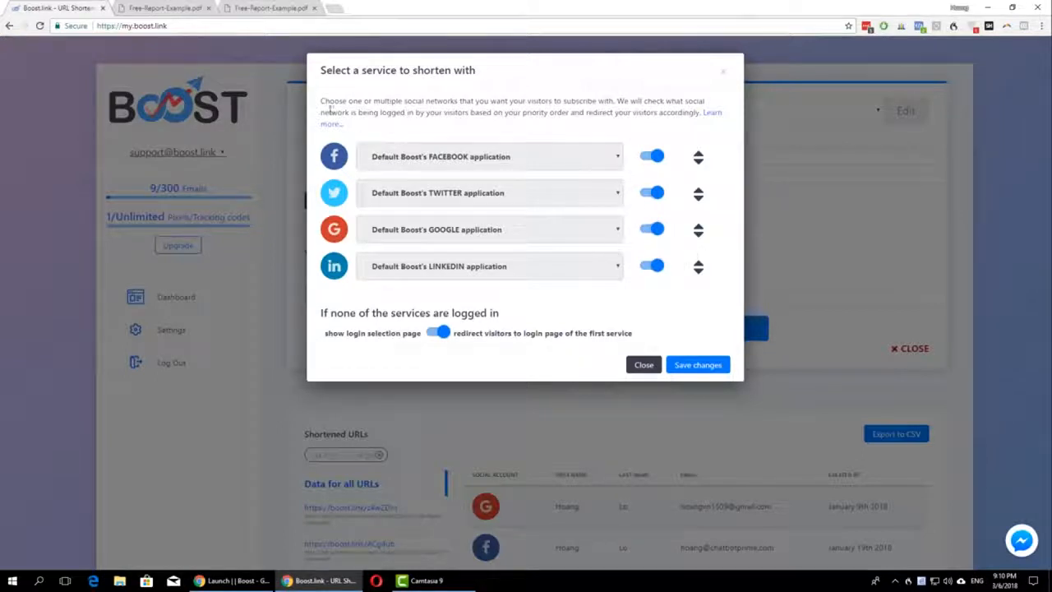
left_click(698, 224)
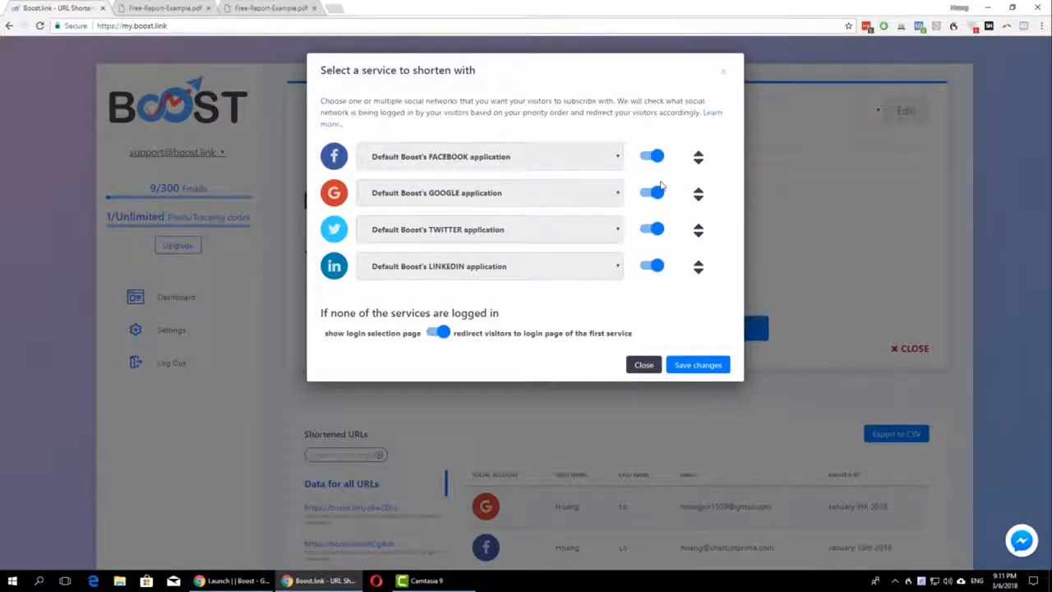
left_click(645, 367)
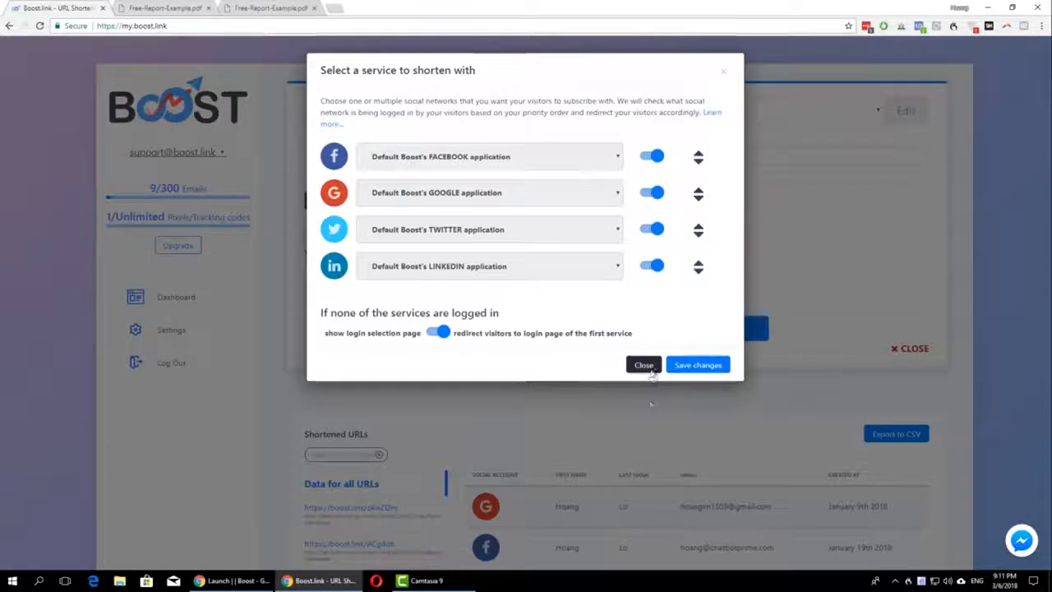
left_click(387, 467)
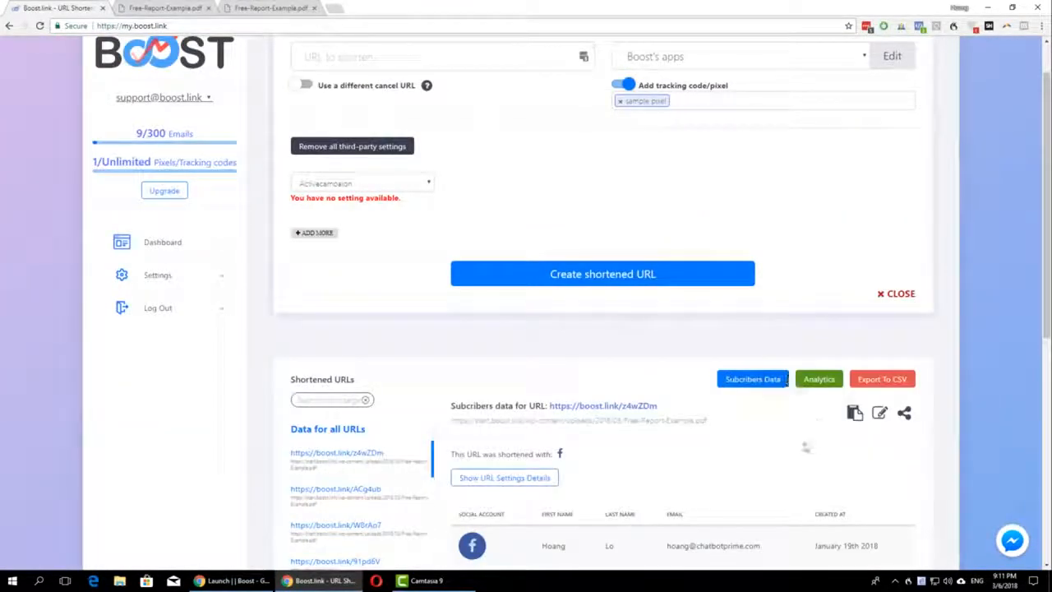
left_click(855, 413)
left_click(1041, 25)
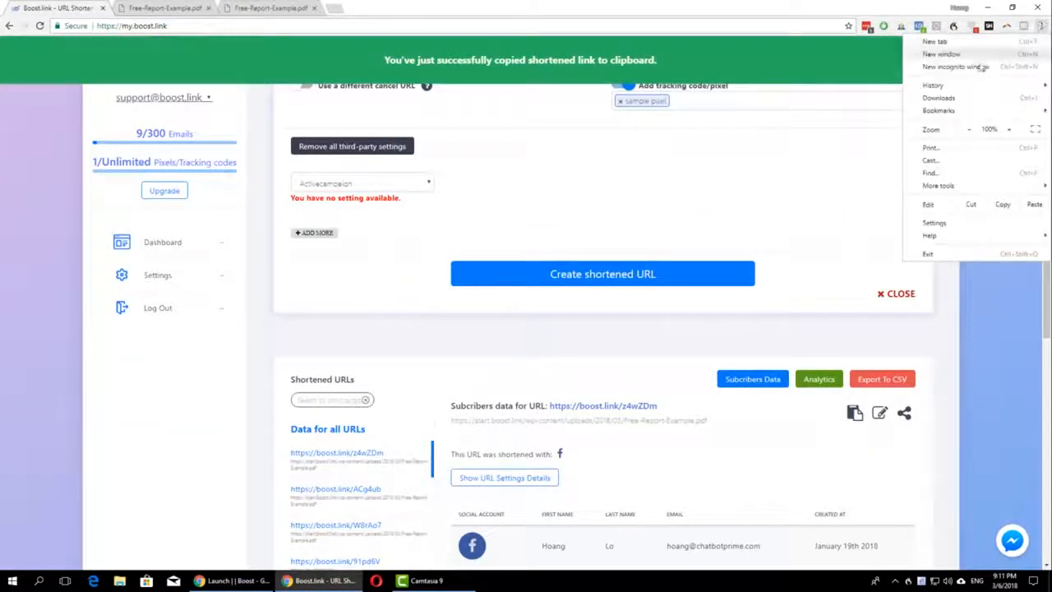
left_click(954, 67)
key("ctrl+v")
key("Return")
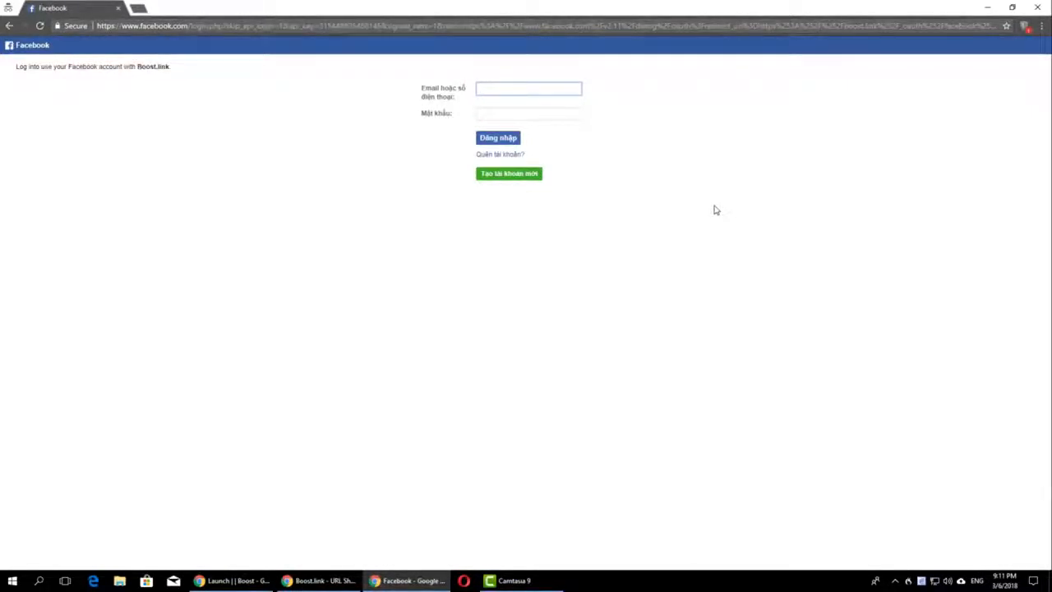
Step: Switch back to the Boost.link dashboard, turn off LinkedIn among the new short URL's login services, and save the selection
left_click(320, 580)
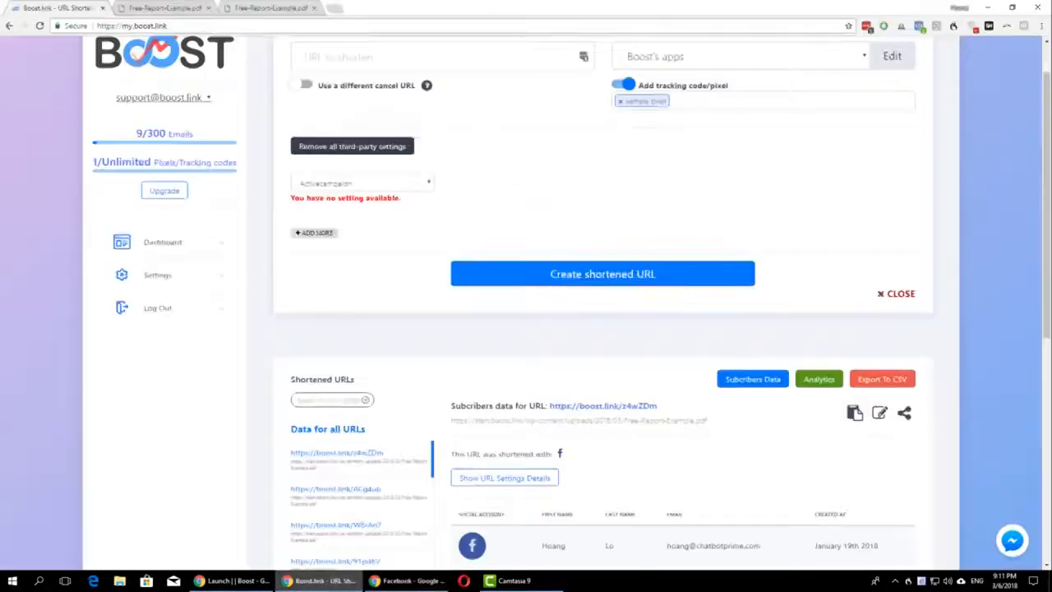
scroll(670, 304, "up", 1)
left_click(892, 110)
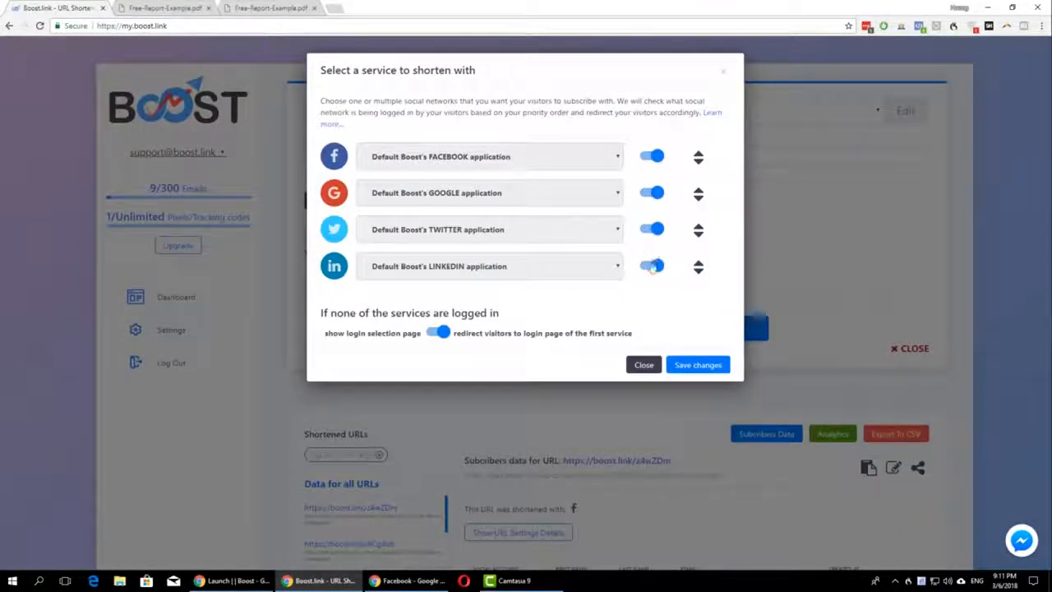
left_click(651, 267)
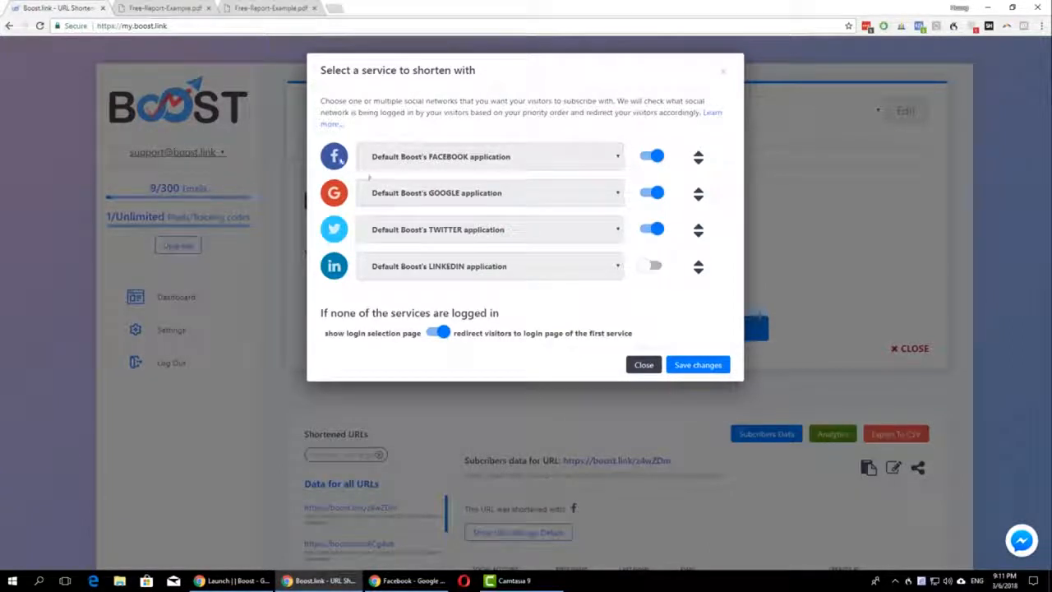
mouse_move(698, 194)
left_mouse_down()
mouse_move(697, 238)
mouse_move(698, 193)
left_mouse_up()
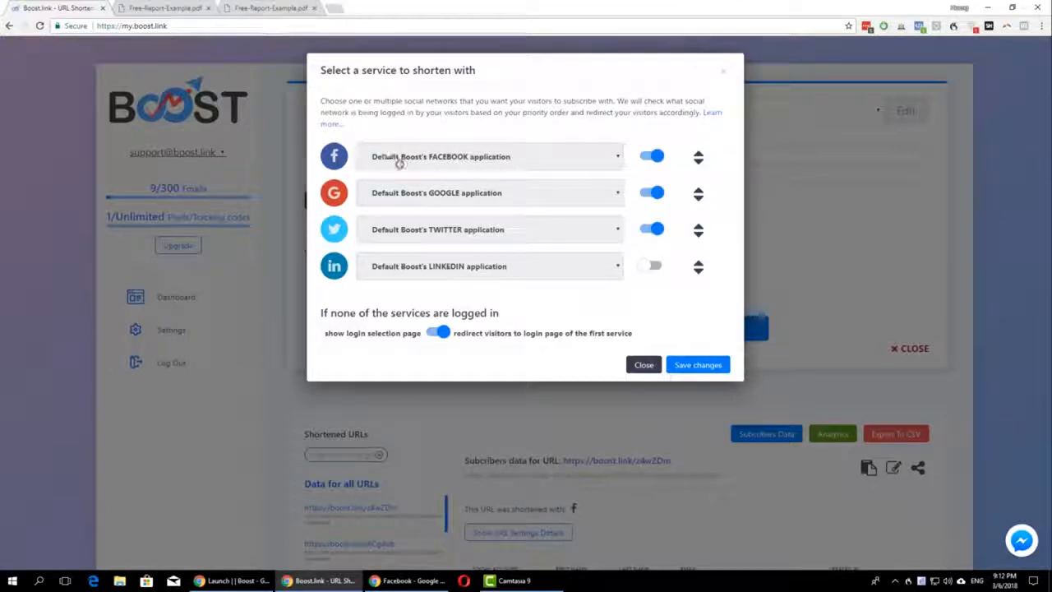
left_click(712, 365)
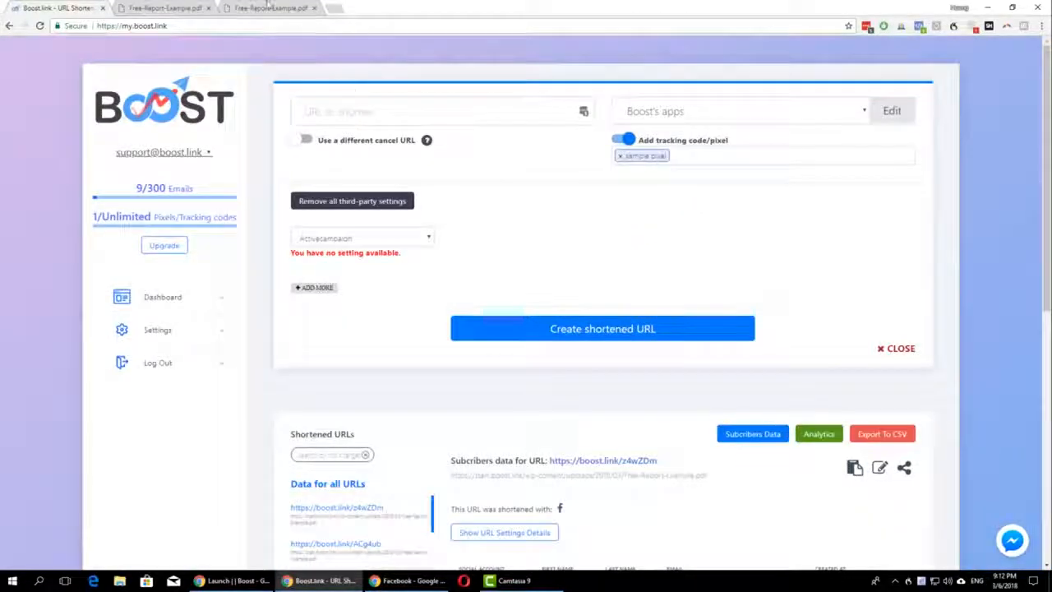
Step: Copy the address of Free-Report-Example.pdf from its open tab and create a shortened URL for it
left_click(267, 7)
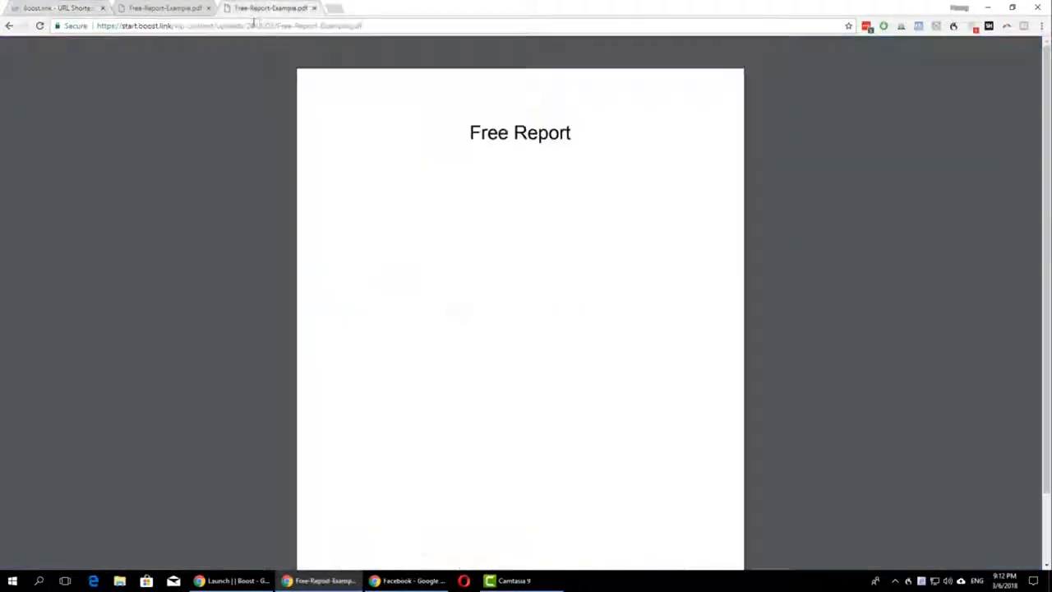
left_click(284, 26)
key("alt+space")
left_click(82, 6)
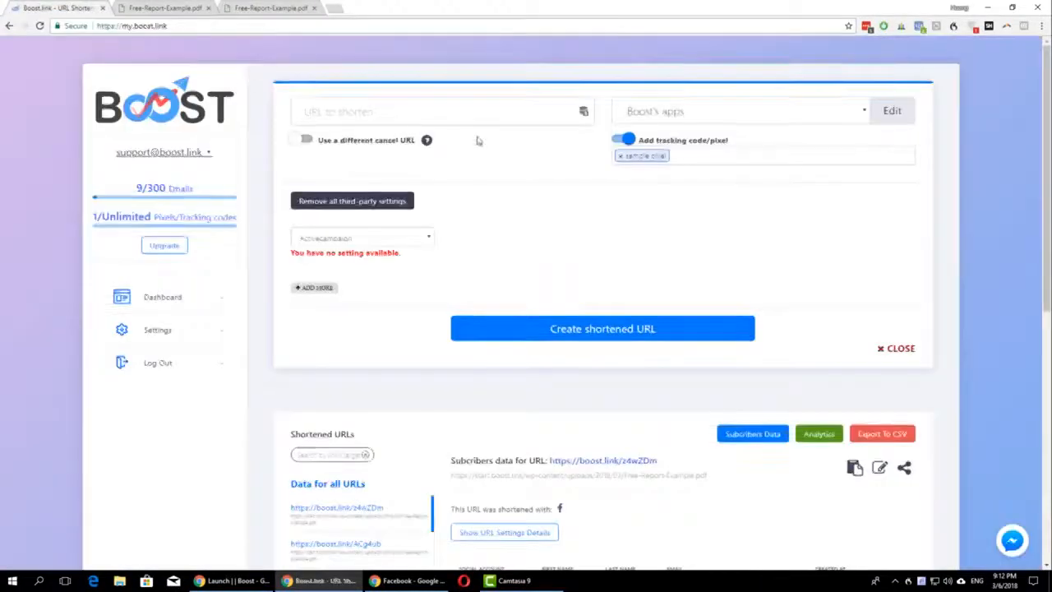
left_click(444, 116)
key("ctrl+v")
left_click(668, 277)
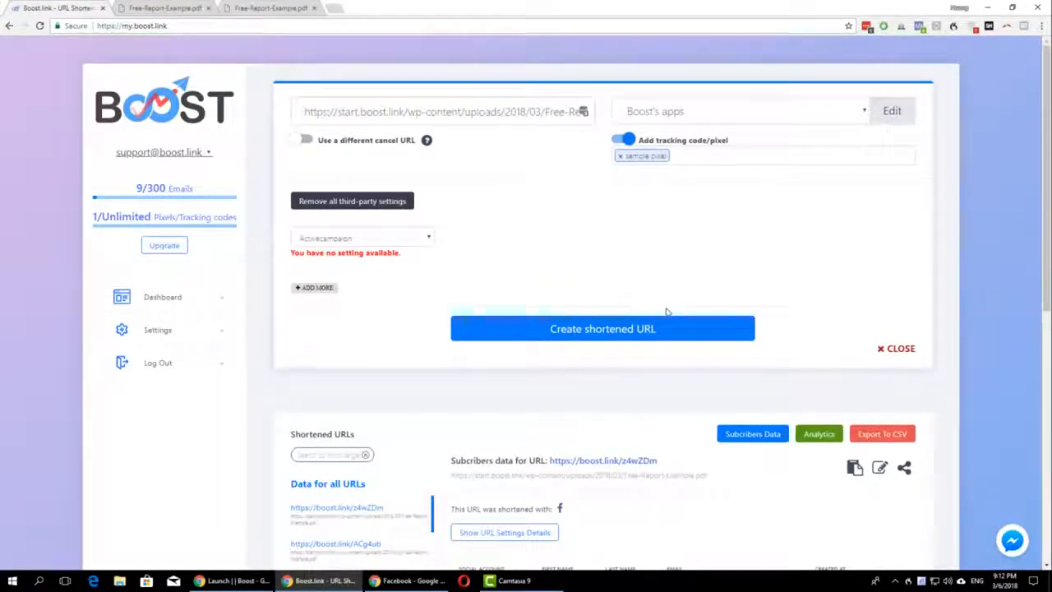
left_click(659, 330)
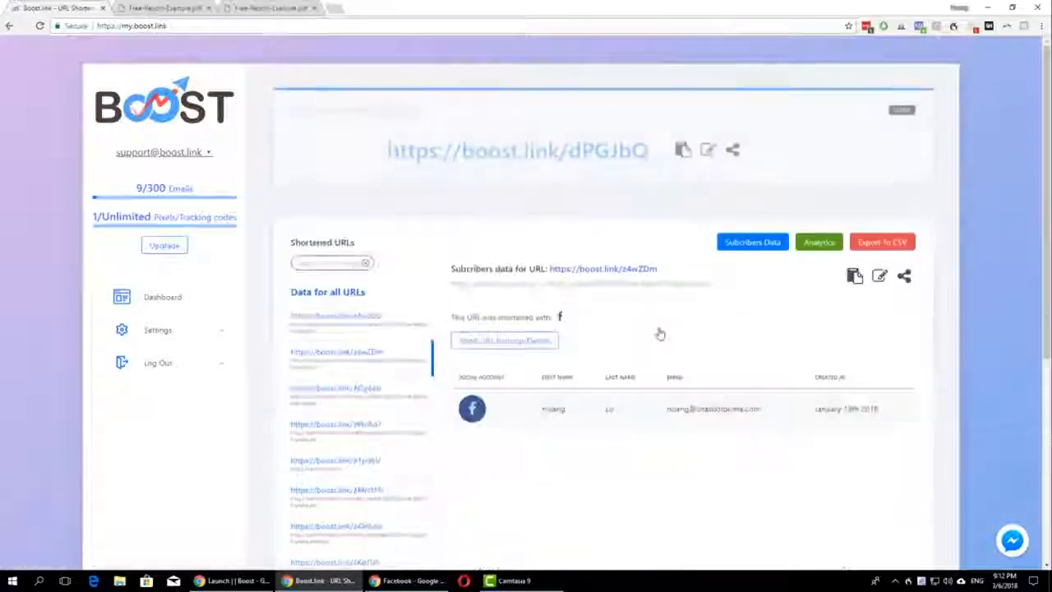
Step: Copy the newly created short URL and log out of Facebook in a new tab
left_click(689, 143)
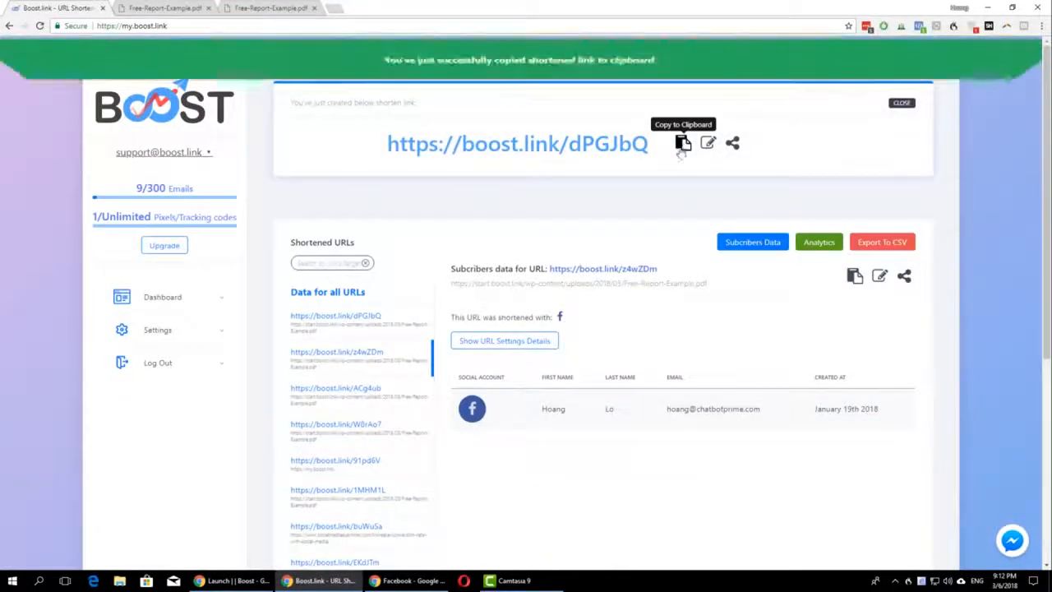
left_click(333, 7)
type("facebook.com")
key("Return")
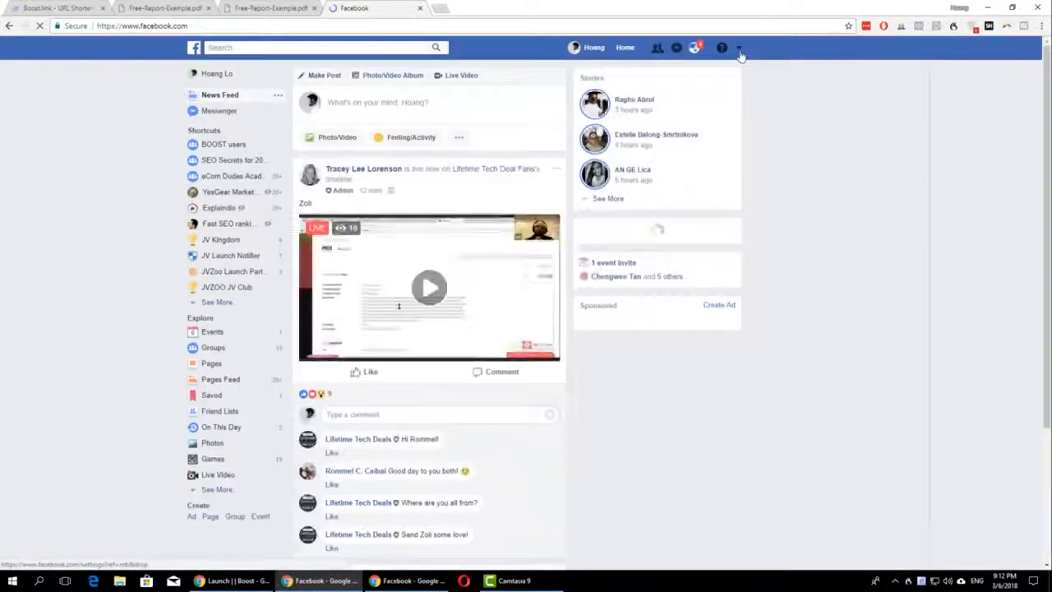
left_click(738, 48)
left_click(646, 286)
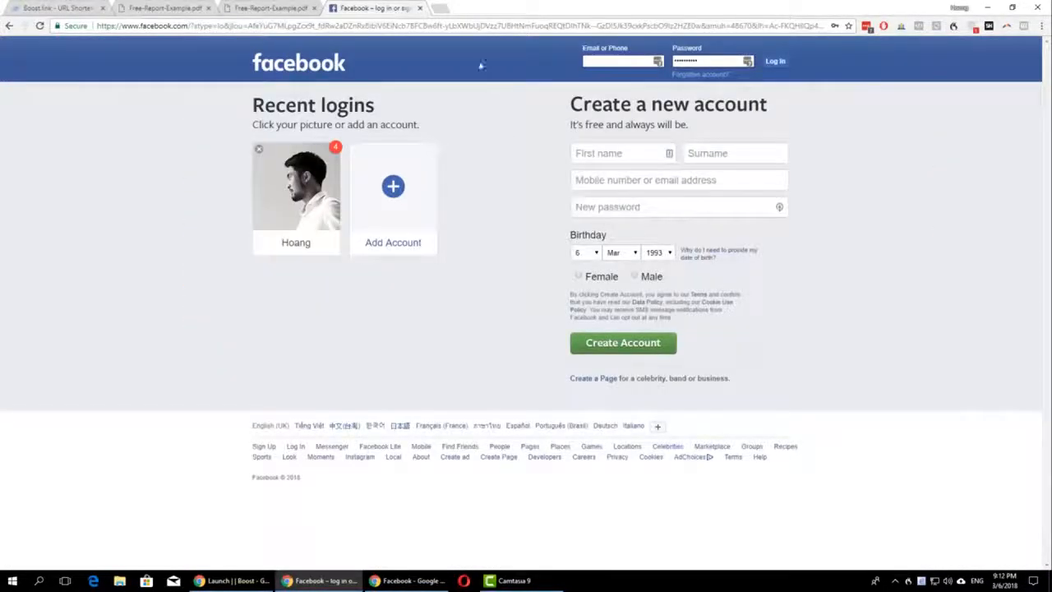
key("ctrl+t")
key("ctrl+v")
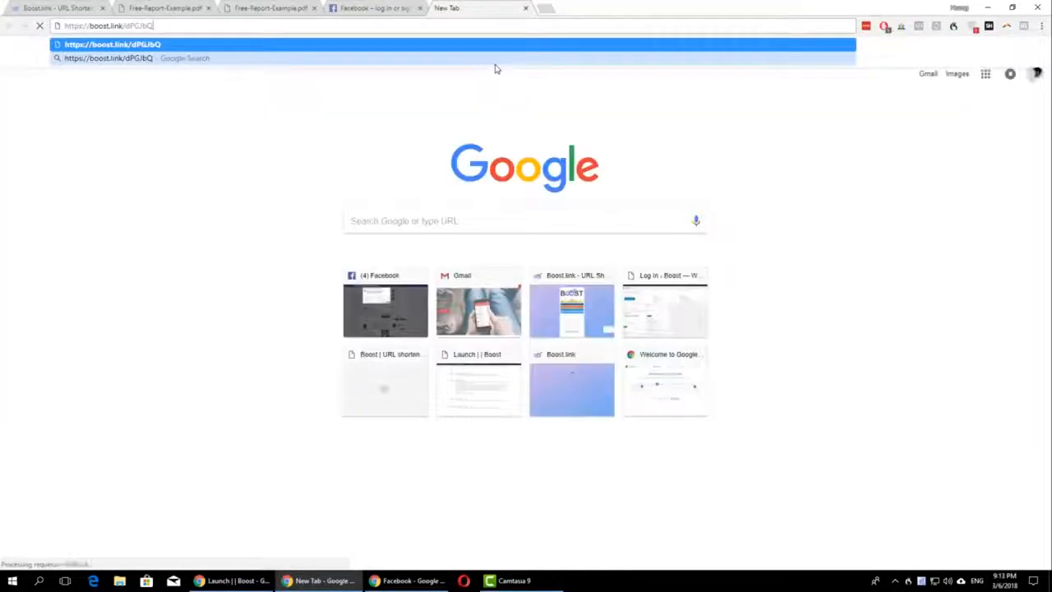
key("Return")
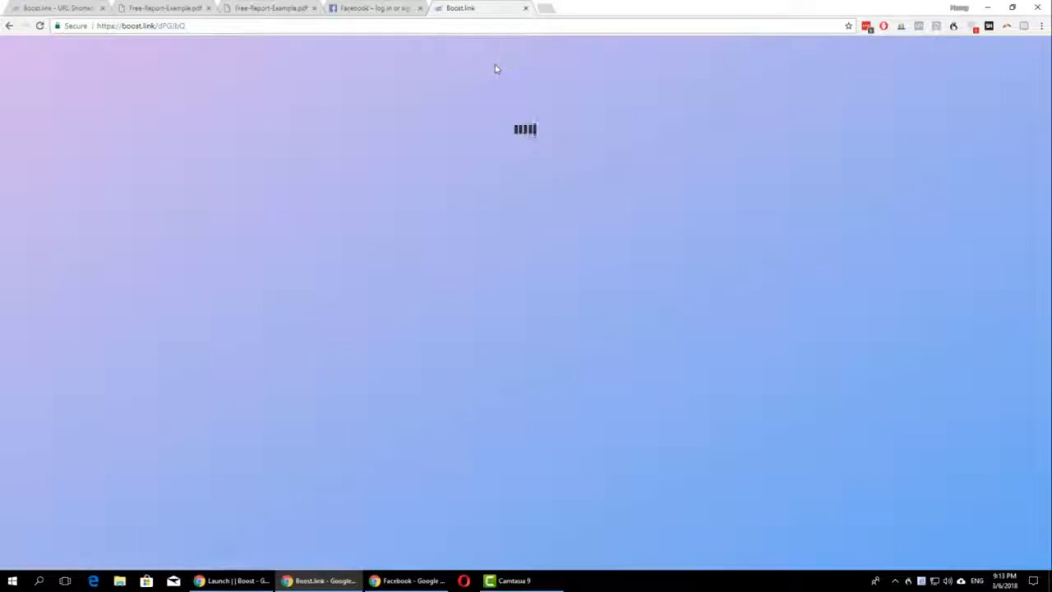
Step: Check which login services the short URL dPGJbQ was shortened with and compare them with the sign-in page it opens
left_click_drag(63, 12, 372, 9)
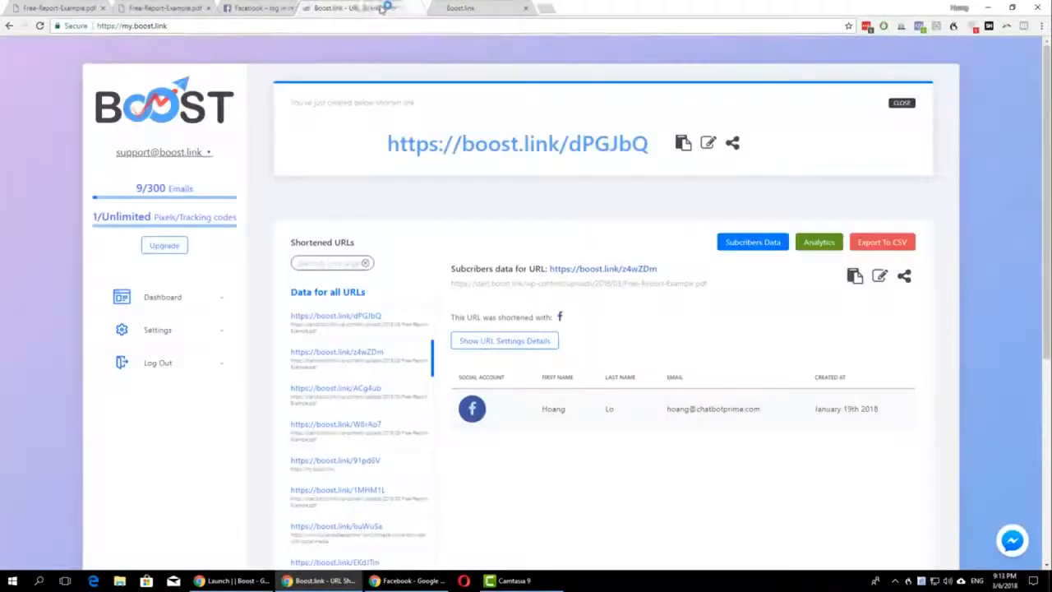
left_click(383, 324)
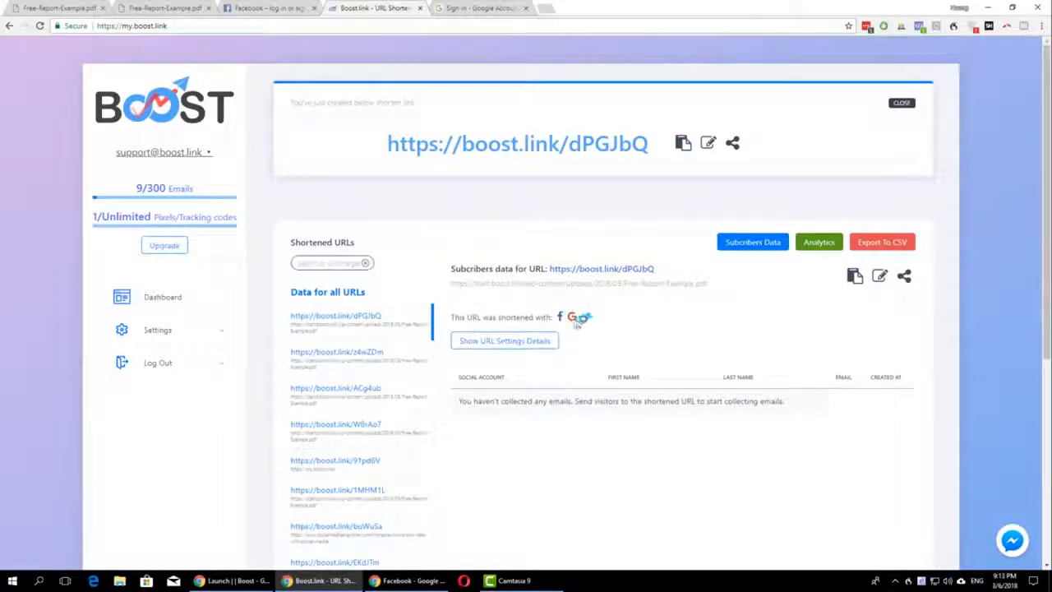
left_click(485, 8)
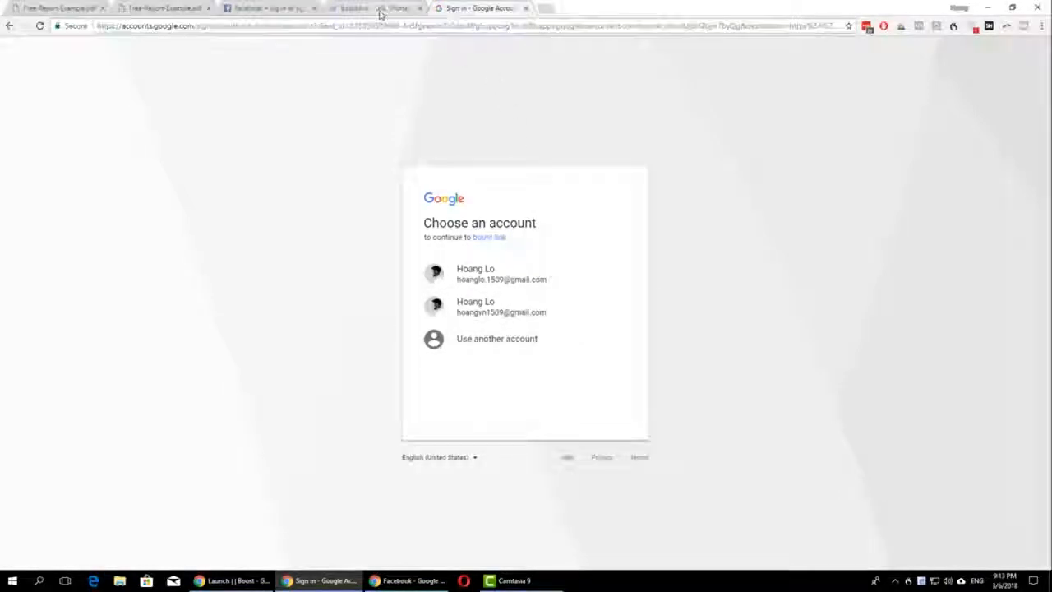
left_click(381, 10)
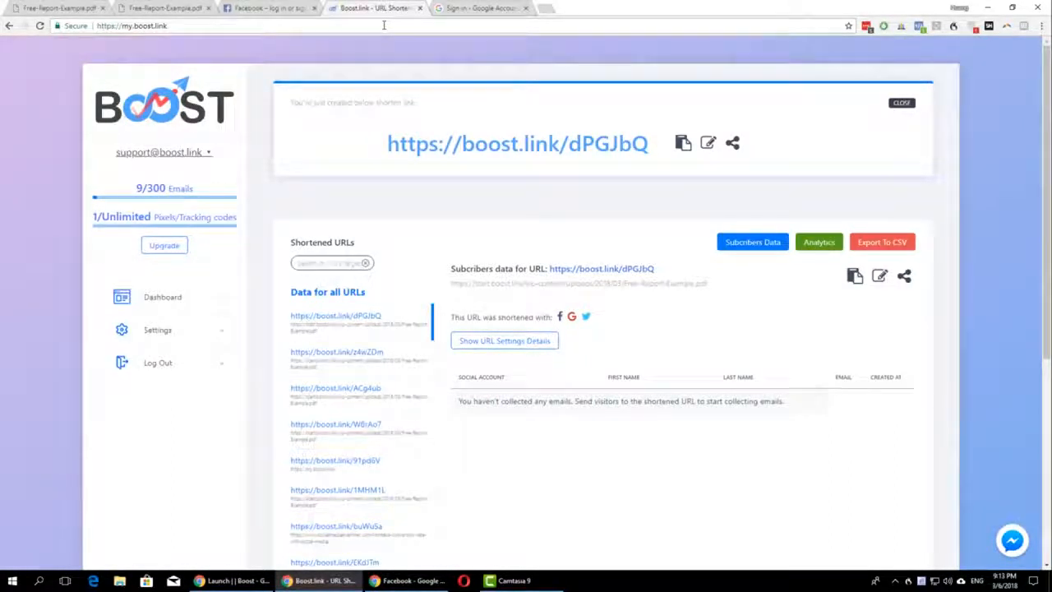
Step: Dismiss the new-link notice, copy the short URL dPGJbQ again from its subscribers data and load it in another tab
left_click(902, 103)
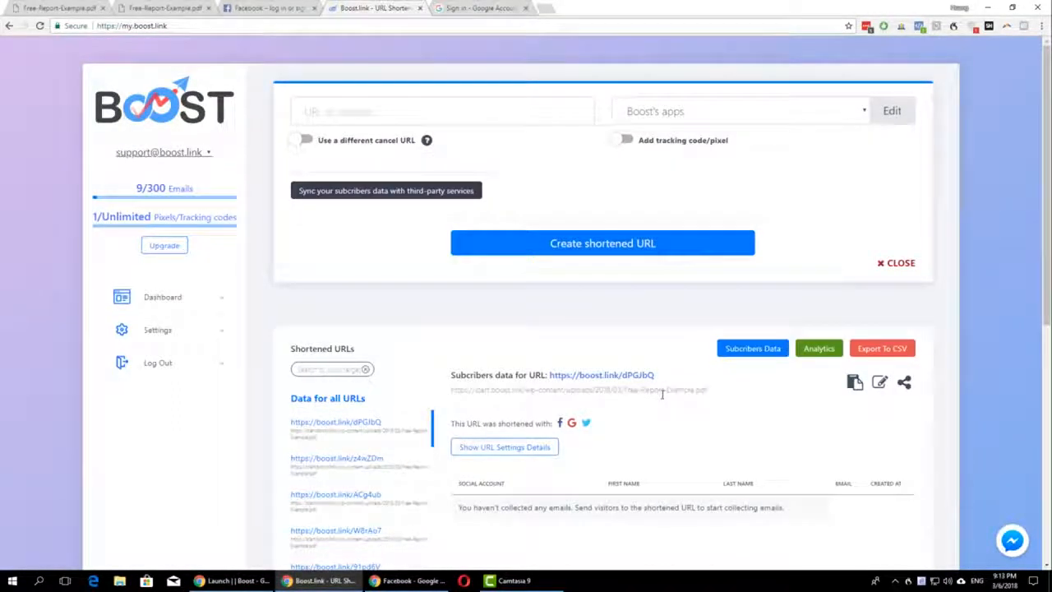
left_click(856, 383)
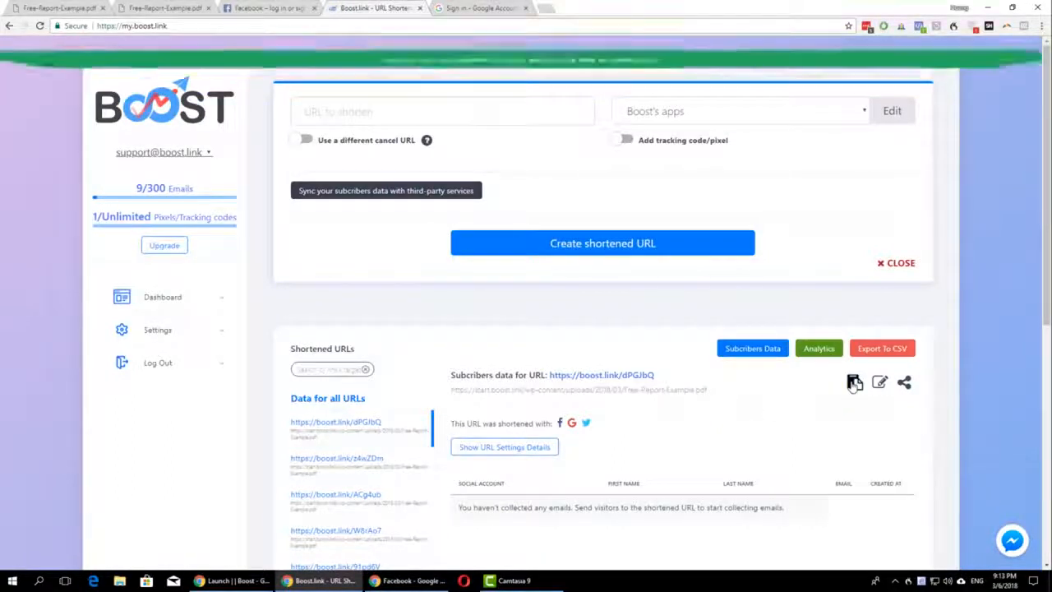
left_click(546, 8)
key("ctrl+v")
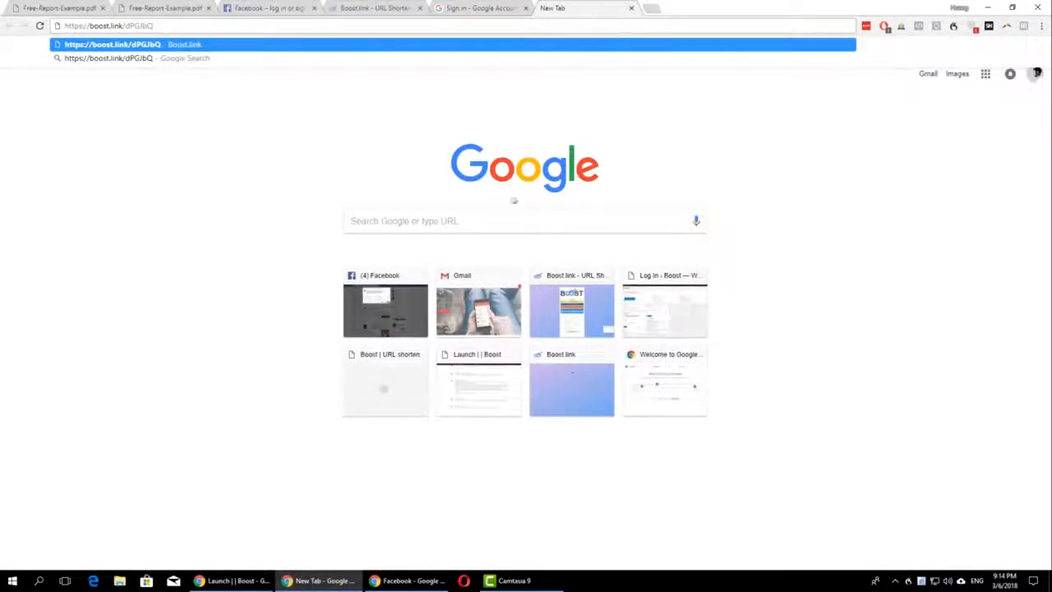
key("Return")
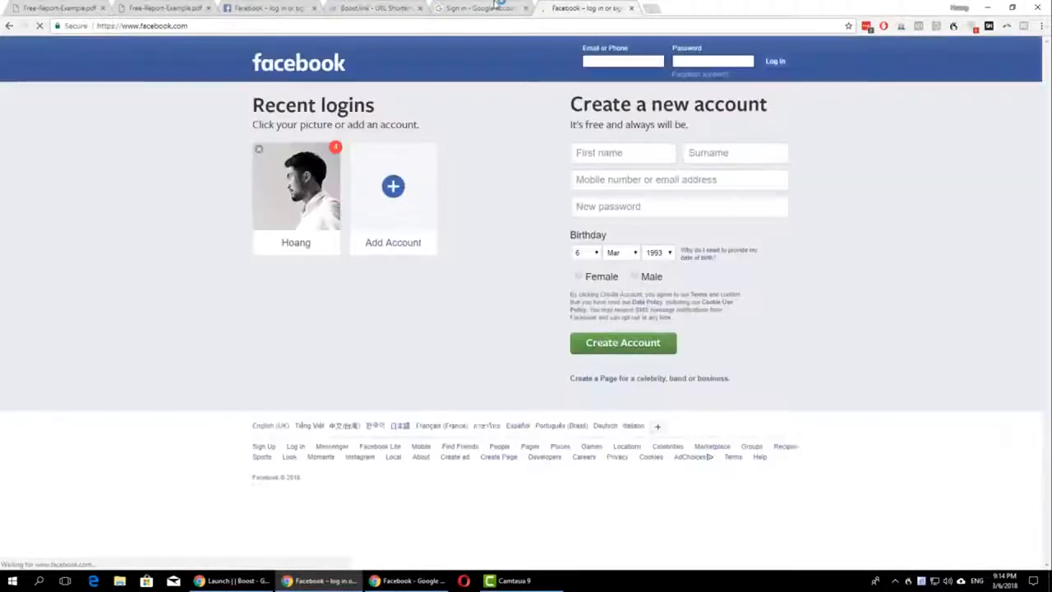
Step: Return from the Google account chooser to the Boost.link dashboard and look at the app source choices for a new short URL
left_click(473, 8)
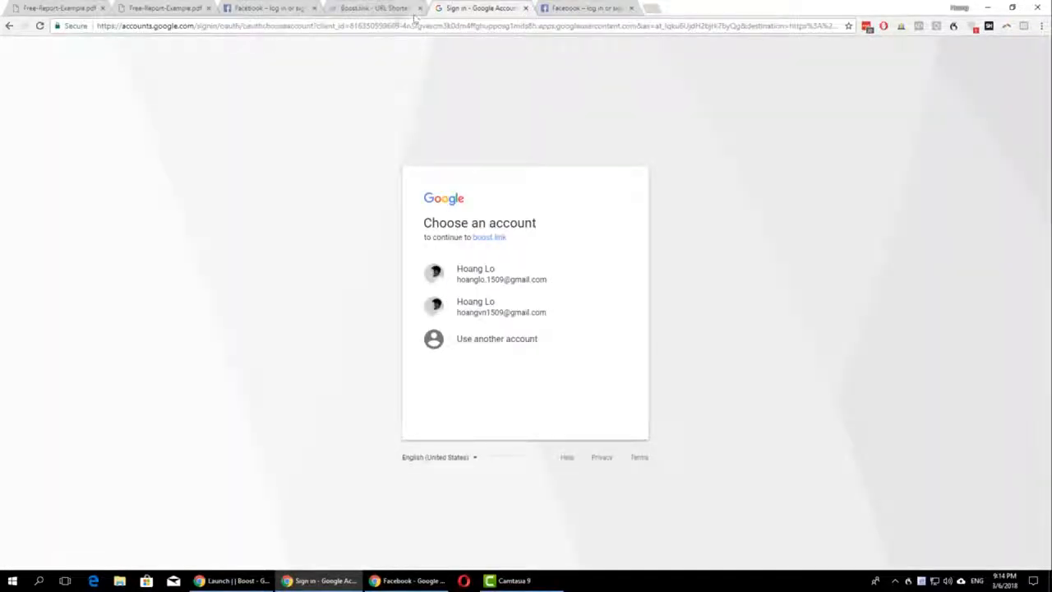
left_click(368, 9)
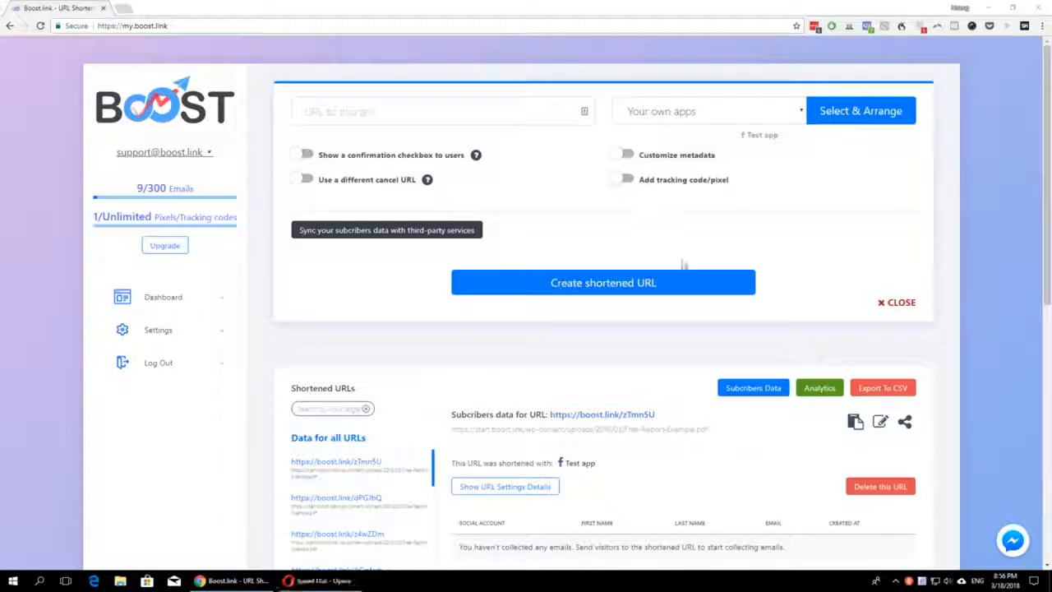
left_click(723, 119)
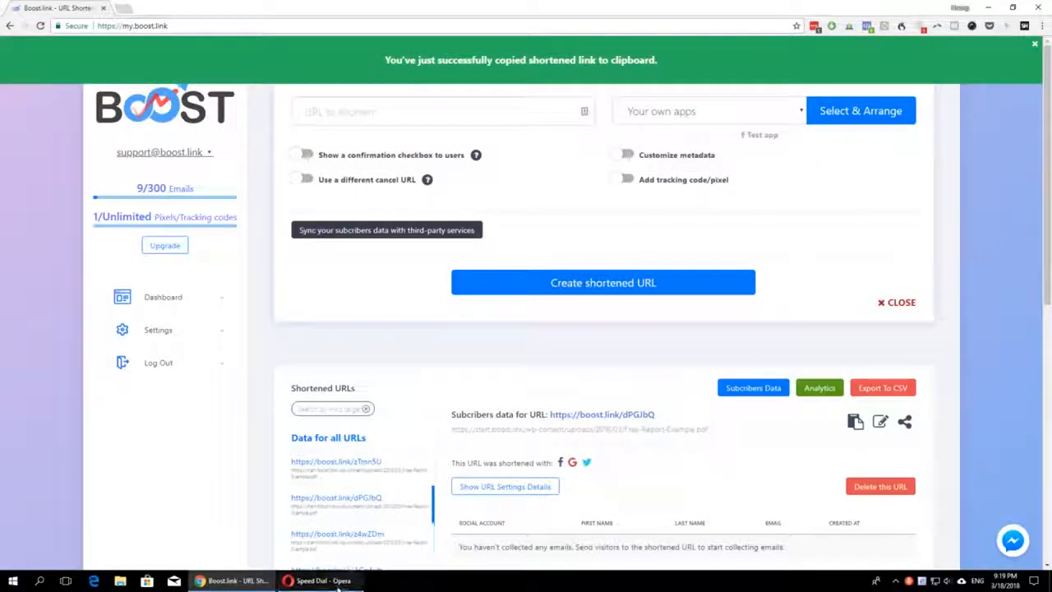
Step: Switch to Opera, load the copied short URL and examine the app name on the Facebook login permission page
left_click(319, 581)
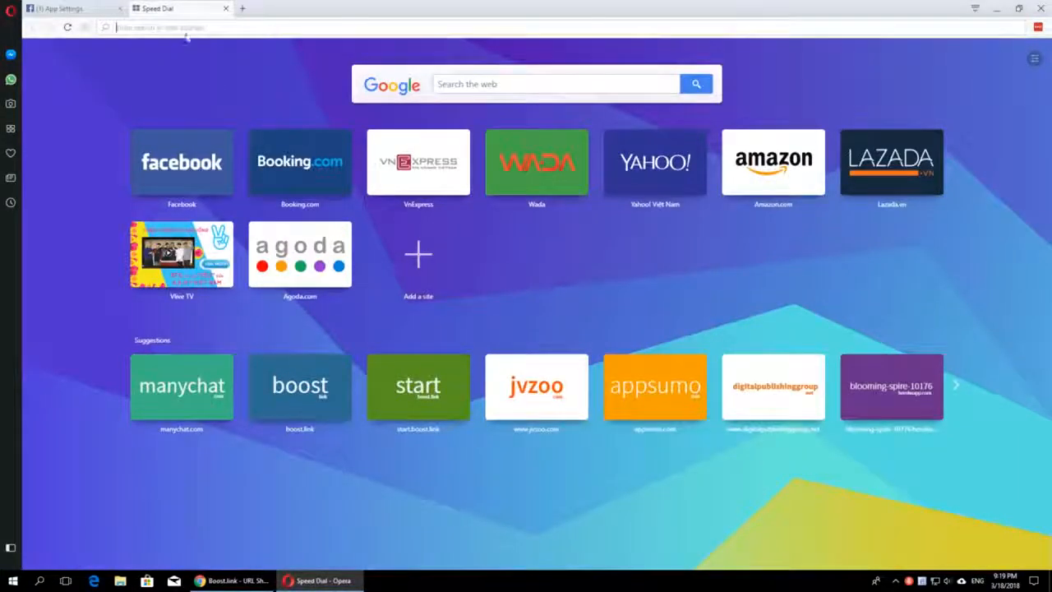
left_click(212, 27)
key("ctrl+v")
key("Return")
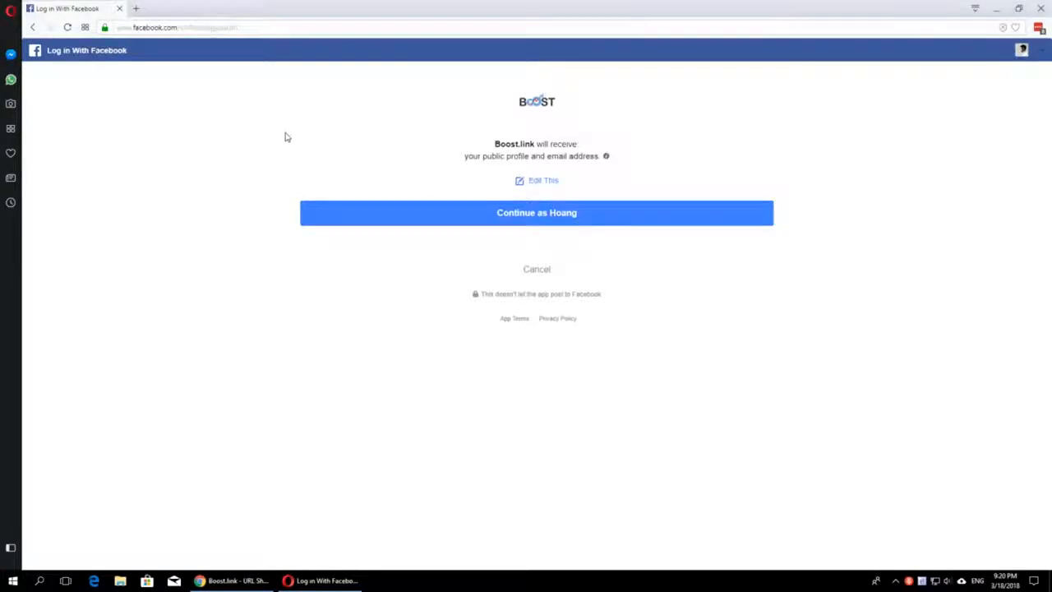
double_click(532, 144)
left_click_drag(540, 148, 493, 147)
left_click(544, 149)
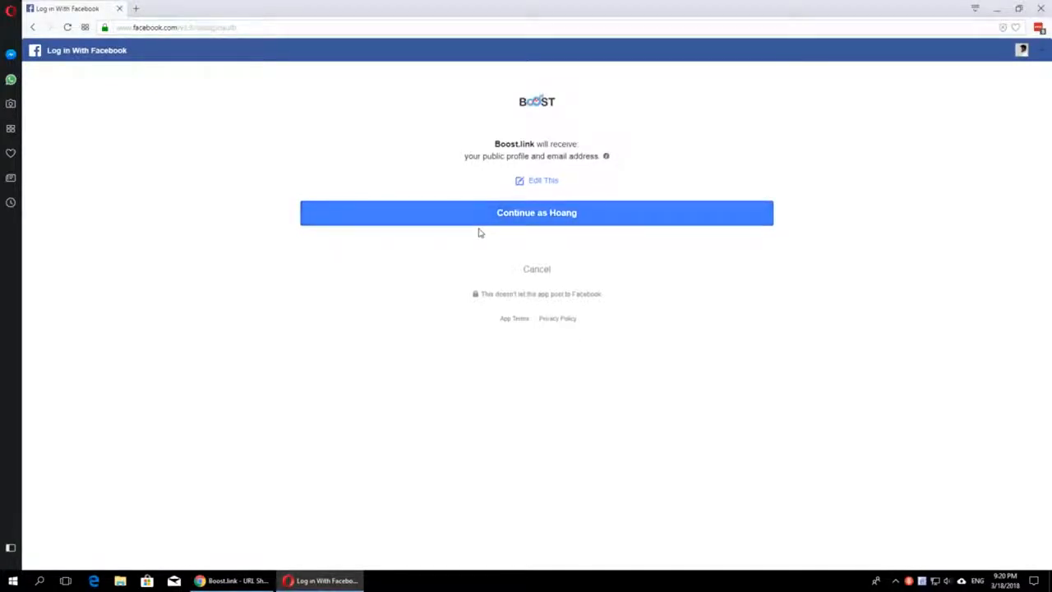
Step: In Chrome, create and copy a short URL for the Free-Report-Example.pdf link using Boost's Facebook app and a confirmation checkbox checked by default
left_click(239, 580)
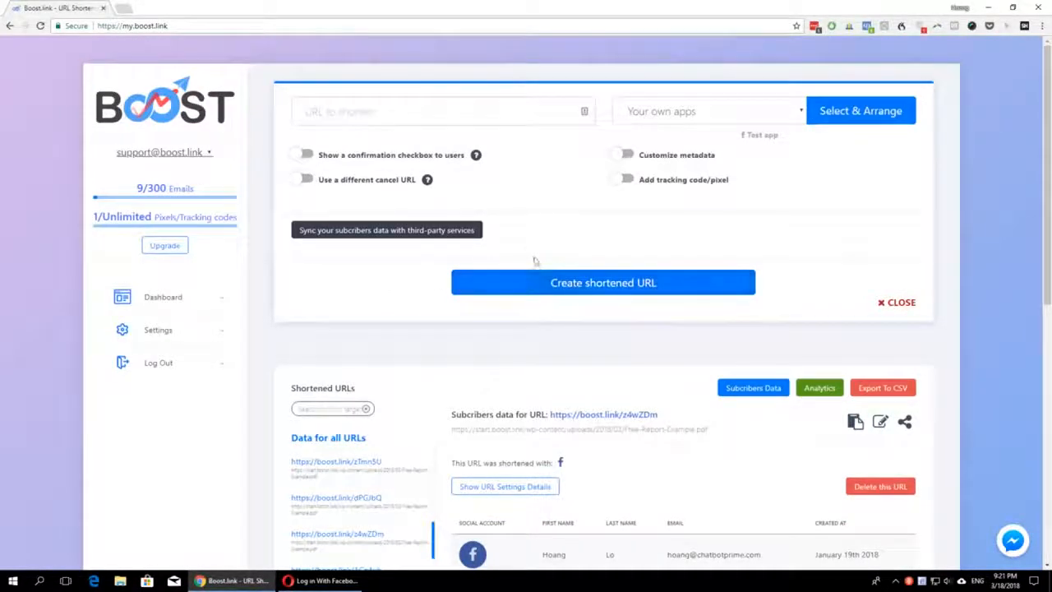
left_click(306, 155)
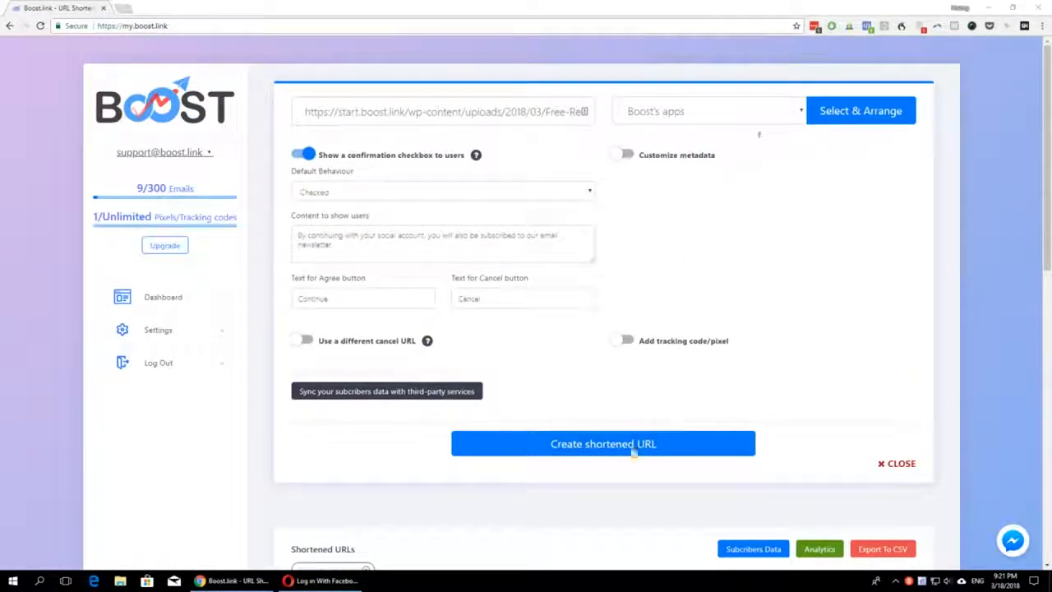
left_click(633, 451)
left_click(683, 141)
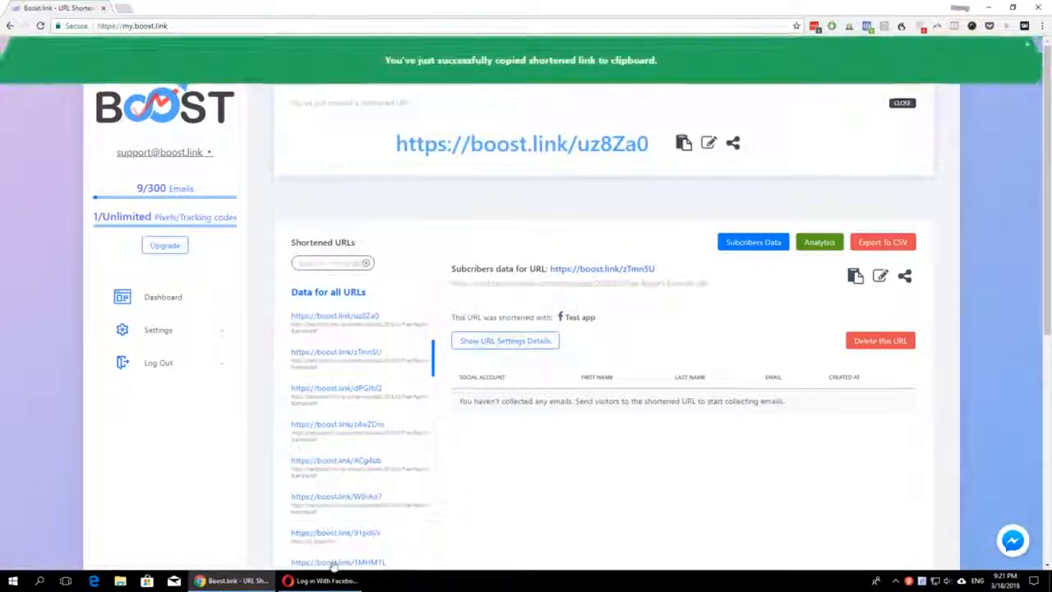
left_click(320, 580)
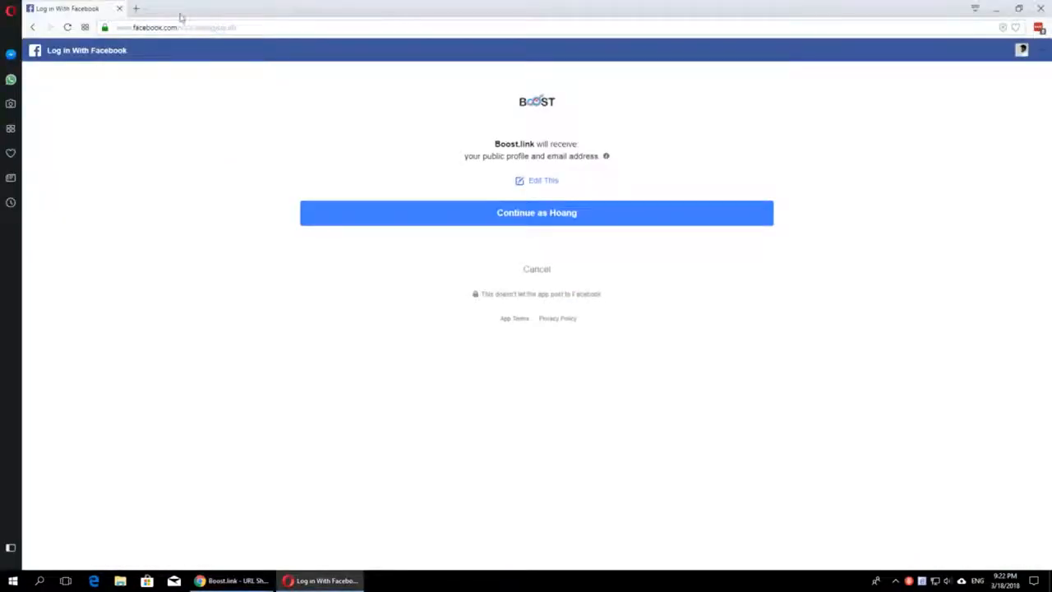
left_click(136, 8)
key("ctrl+v")
key("Return")
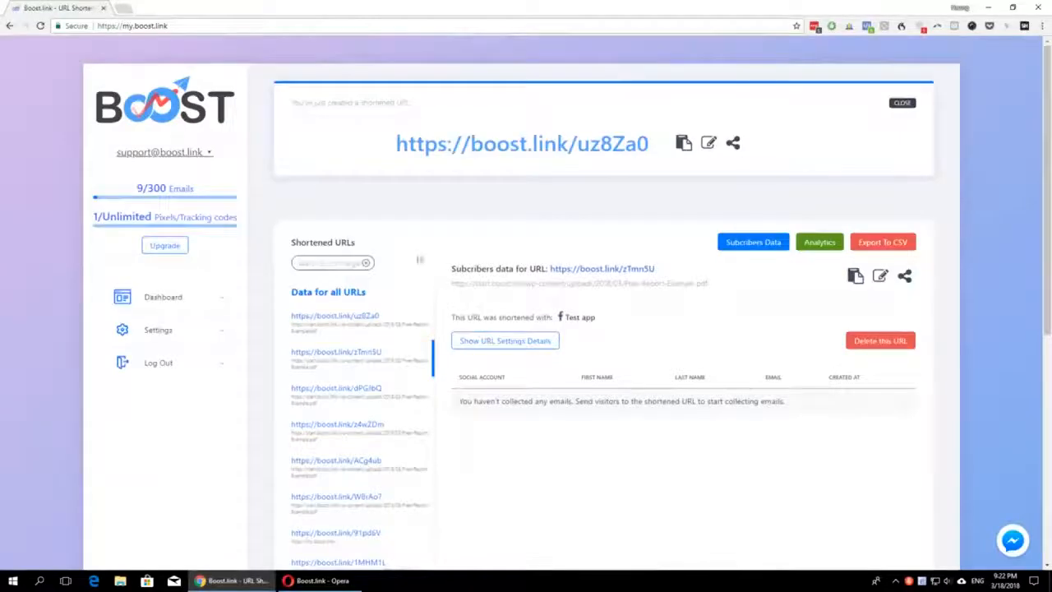
Step: Dismiss the new-link notice on the Boost.link dashboard in Chrome and reopen the short URL creation form
left_click(901, 103)
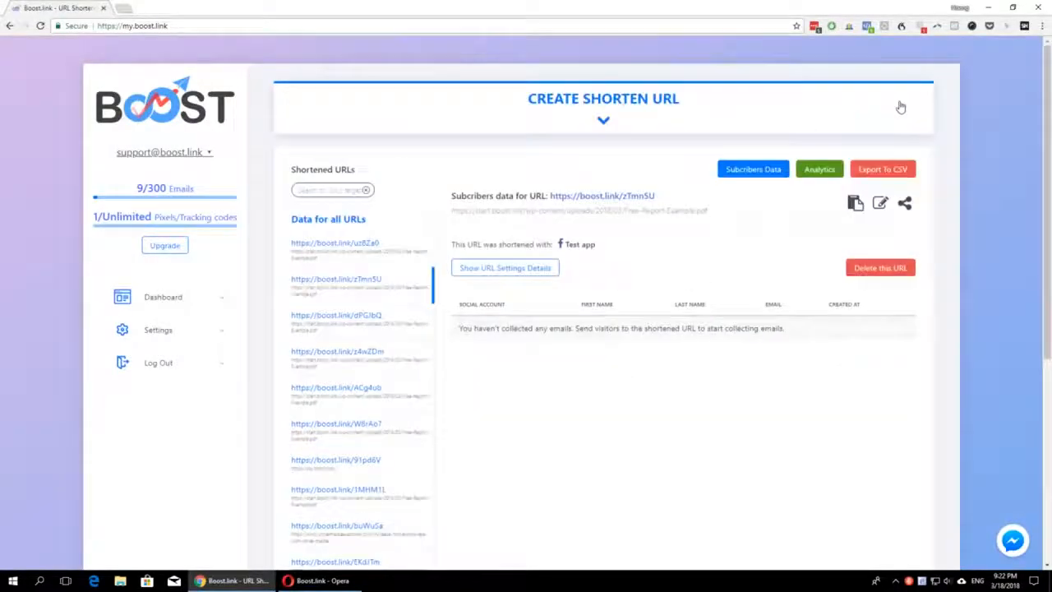
left_click(634, 110)
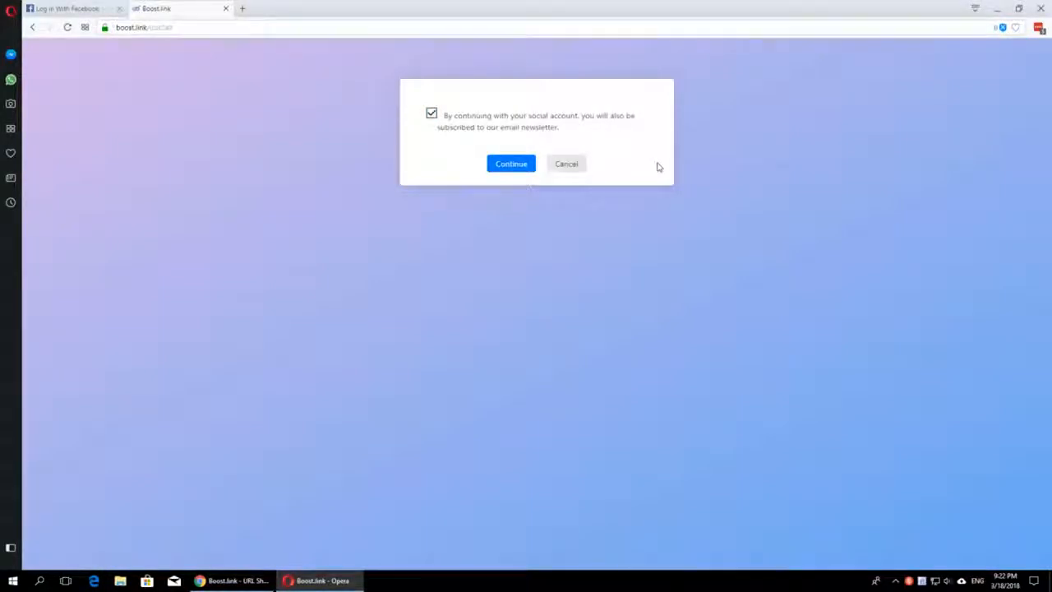
Step: In Opera, compare the Facebook login page with the newsletter confirmation page and continue with the confirmation checkbox left selected
left_click(71, 9)
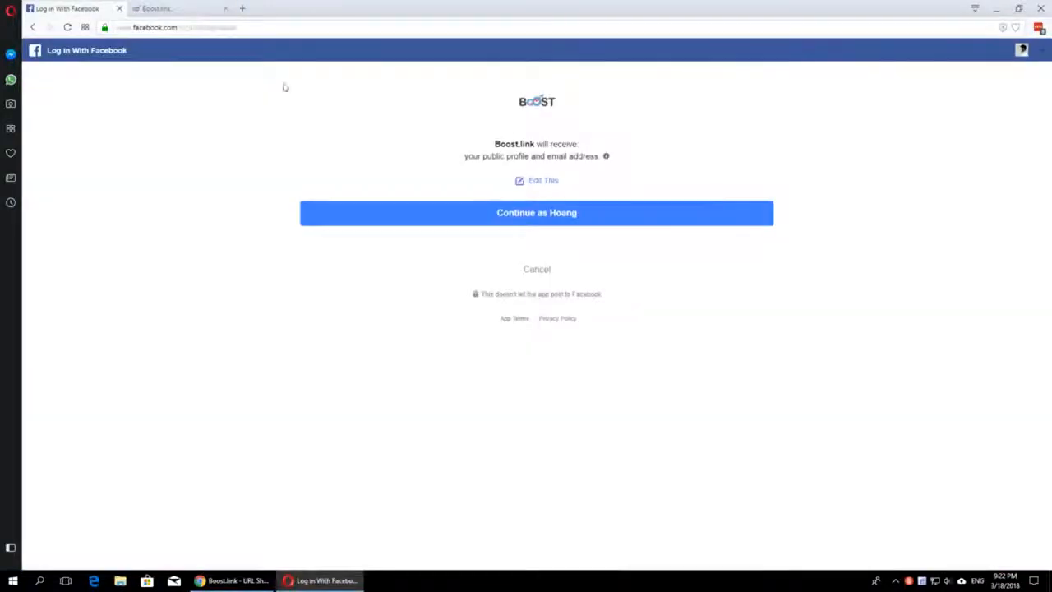
left_click(171, 11)
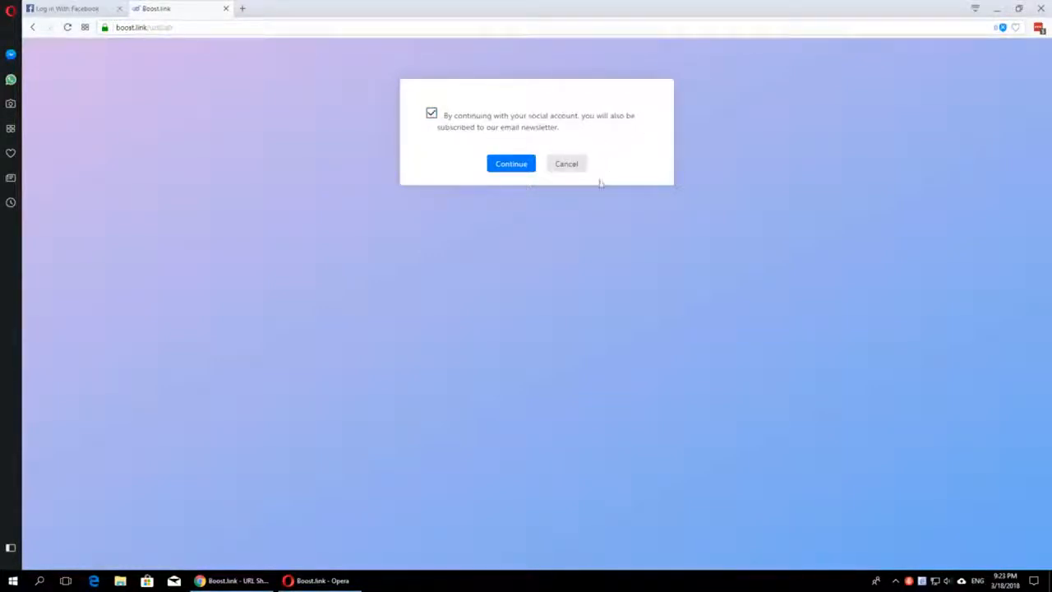
left_click(509, 164)
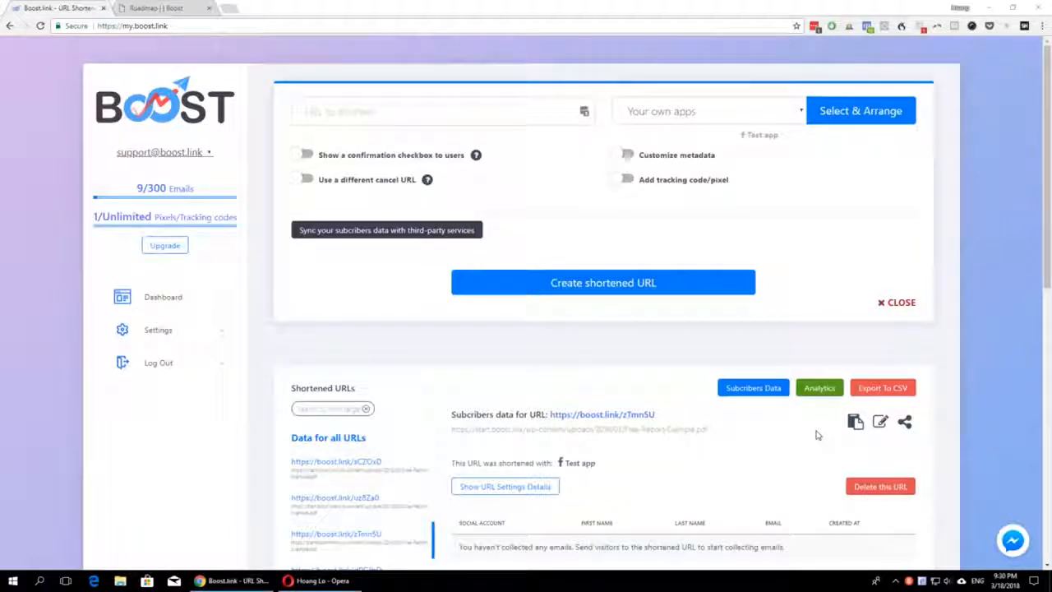
Step: Open the Boost roadmap page in Chrome and read through the planned features and their dates
key("ctrl+Tab")
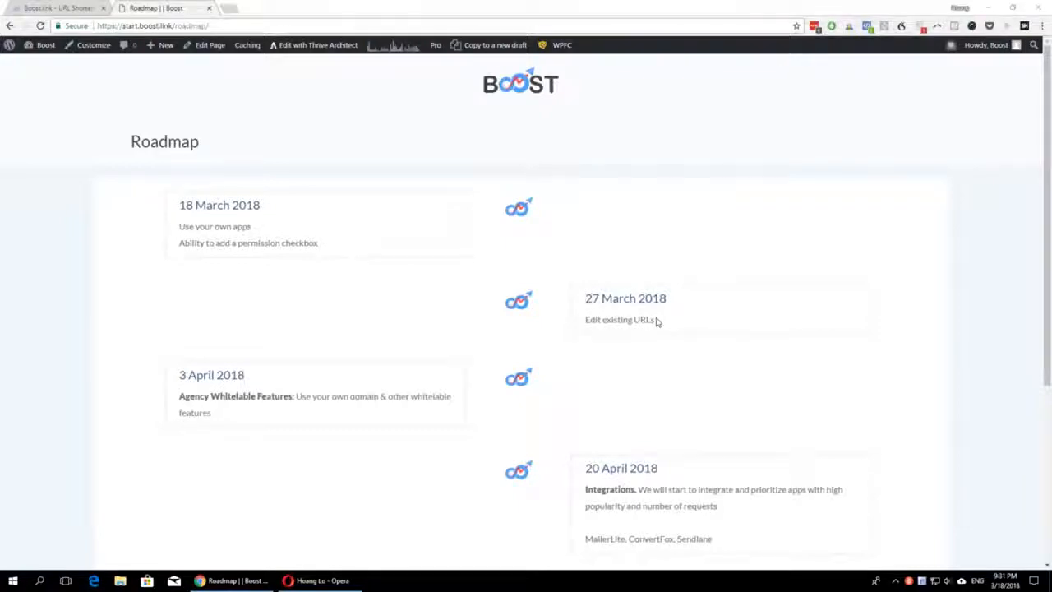
scroll(657, 321, "down", 3)
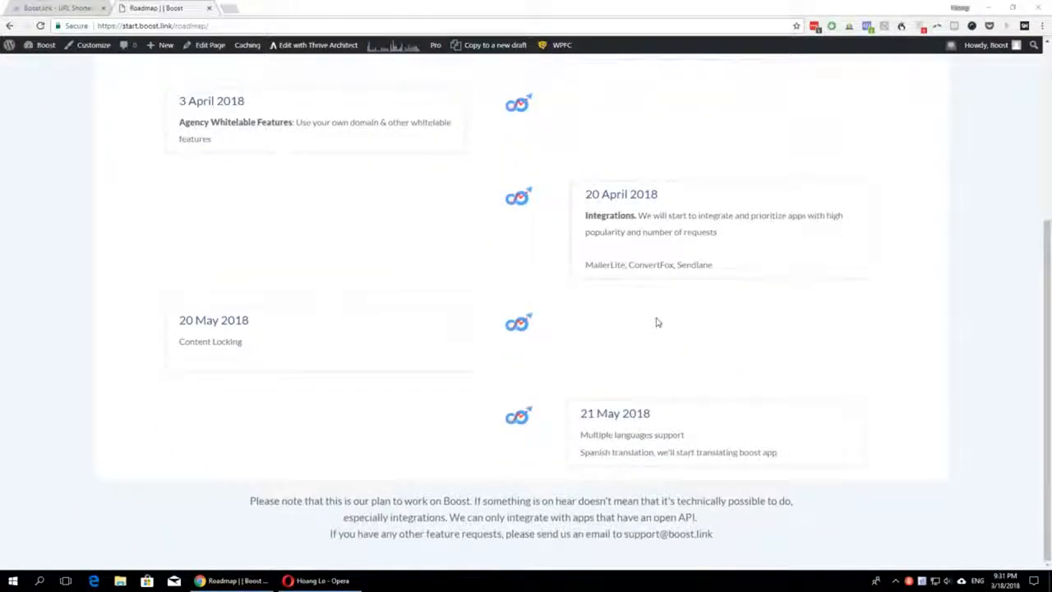